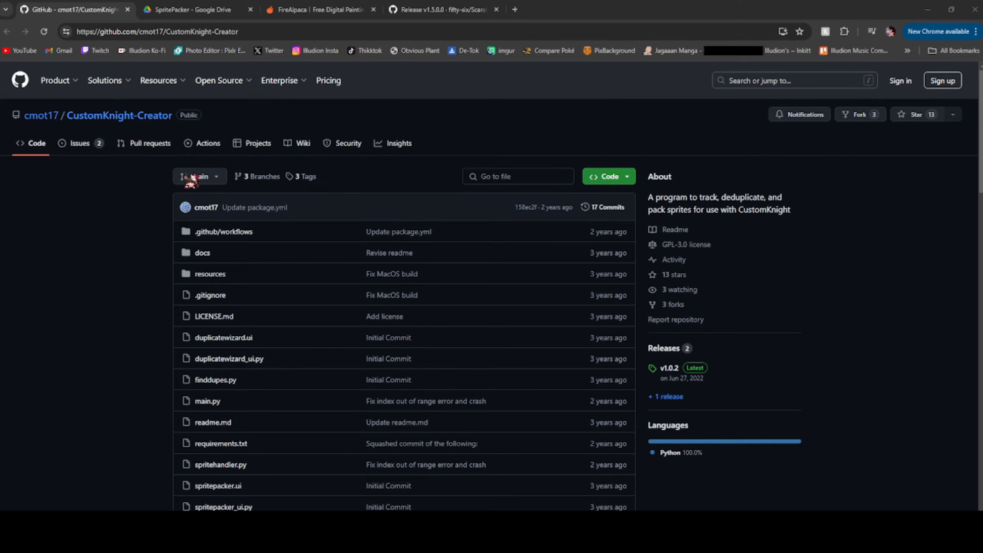
Open the v1.0.2 release page of the CustomKnight-Creator repository
click(671, 370)
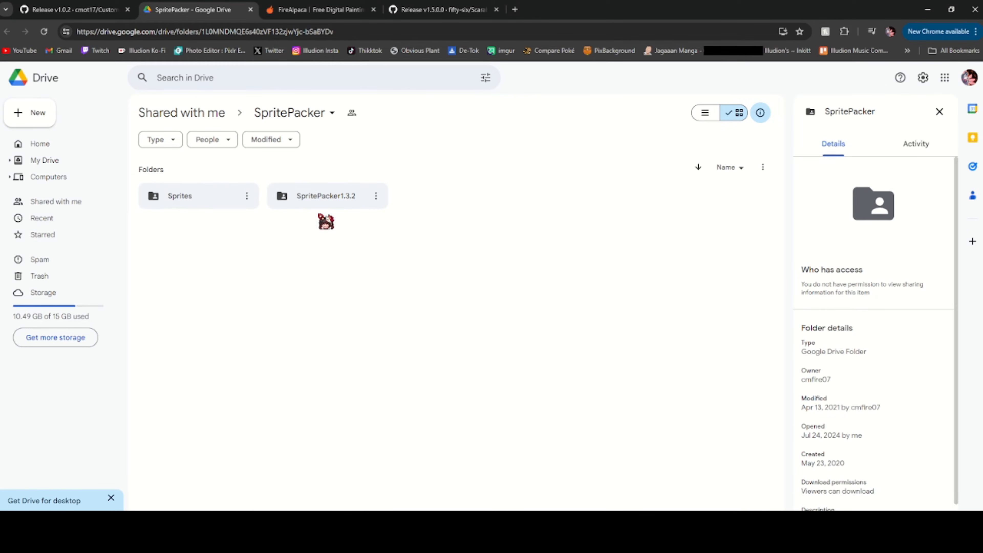
Open the nested Sprites > sprites folder in the shared SpritePacker Drive folder and show the actions available for the Knight folder
double_click(185, 198)
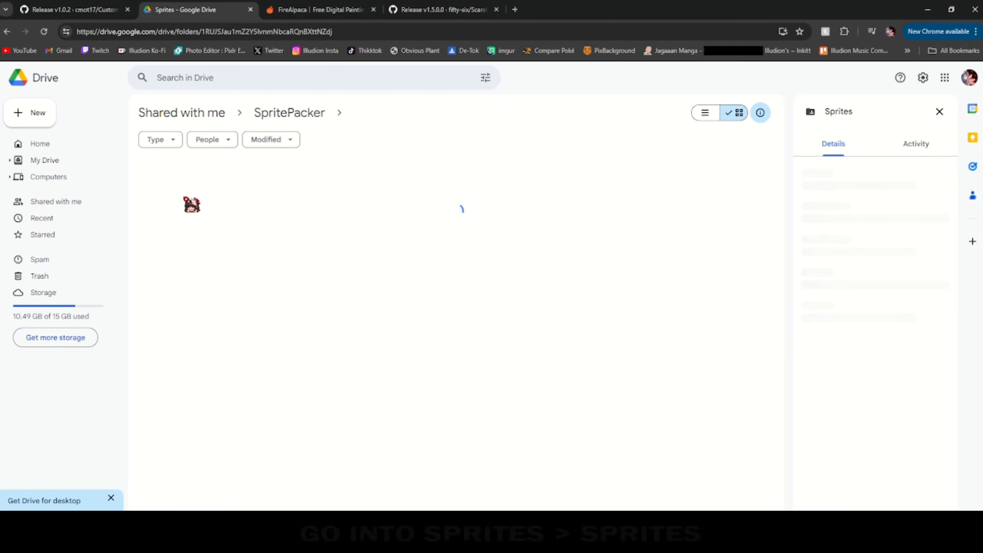
double_click(185, 198)
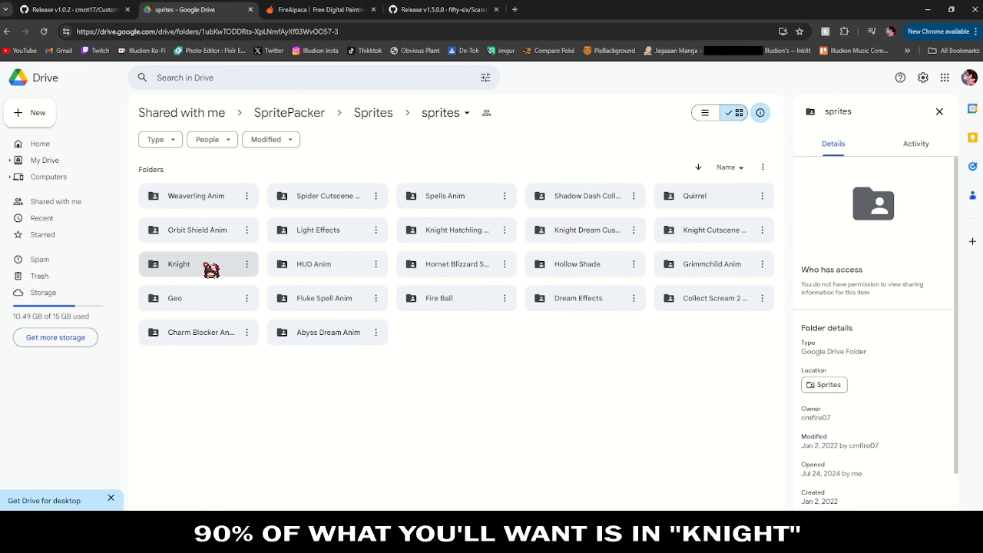
click(246, 265)
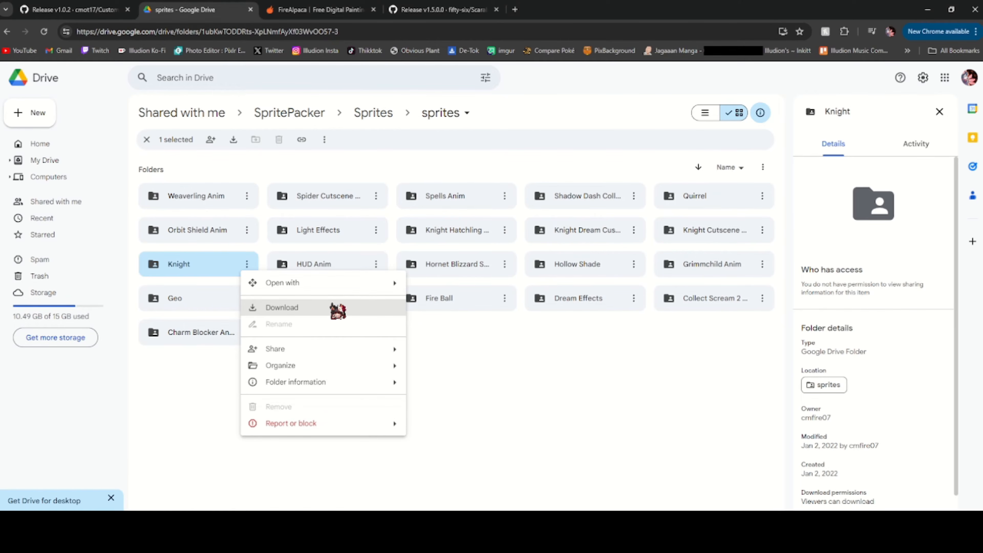
click(361, 8)
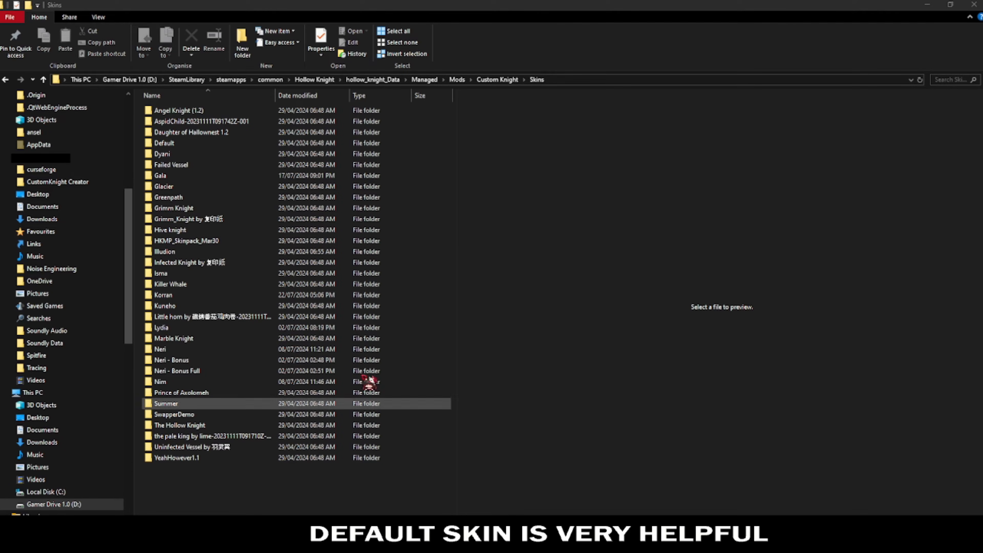
Open the Default skin folder in Custom Knight's Skins directory and preview the Hud.png, Knight.png and Shield.png sprite sheets
double_click(184, 144)
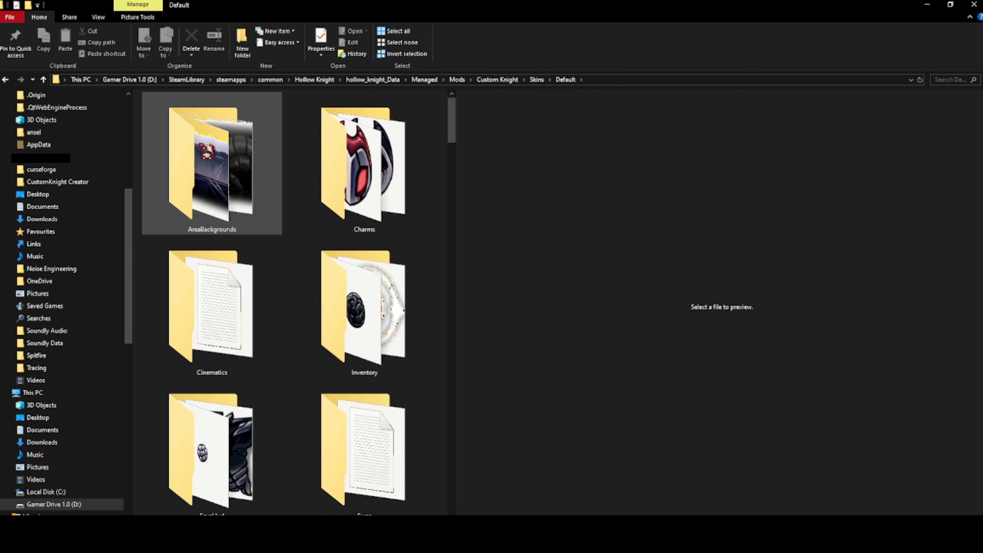
scroll(441, 261, down, 3)
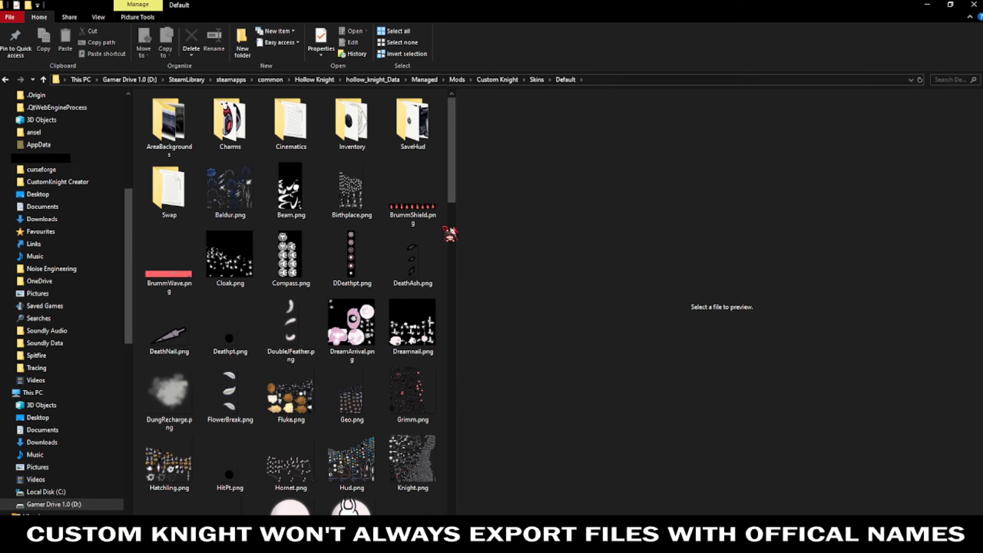
drag(452, 187, 437, 291)
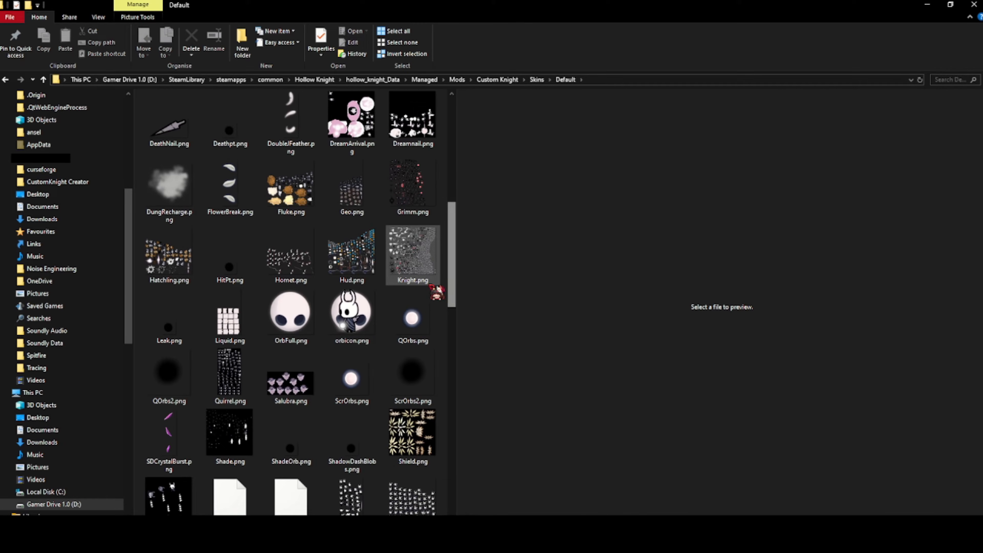
click(360, 265)
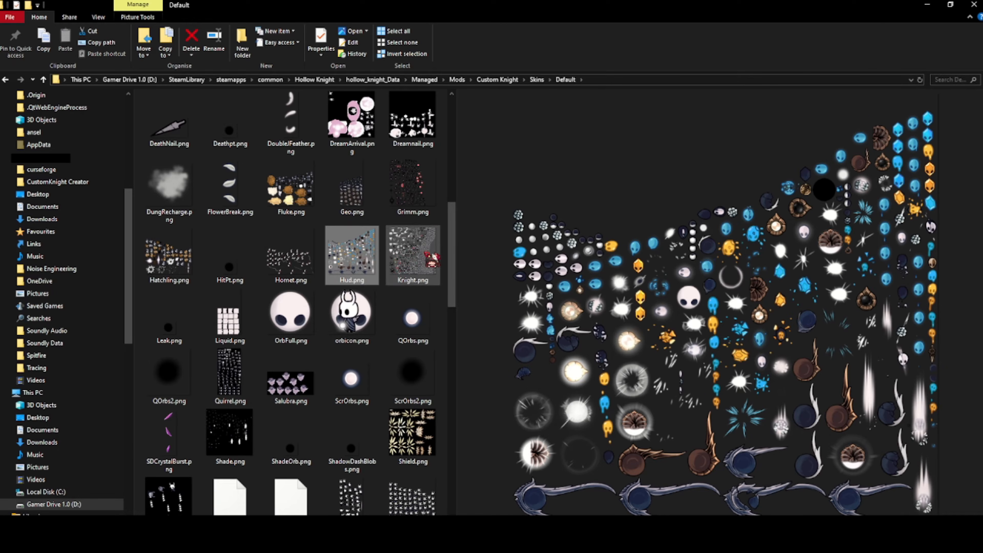
click(412, 253)
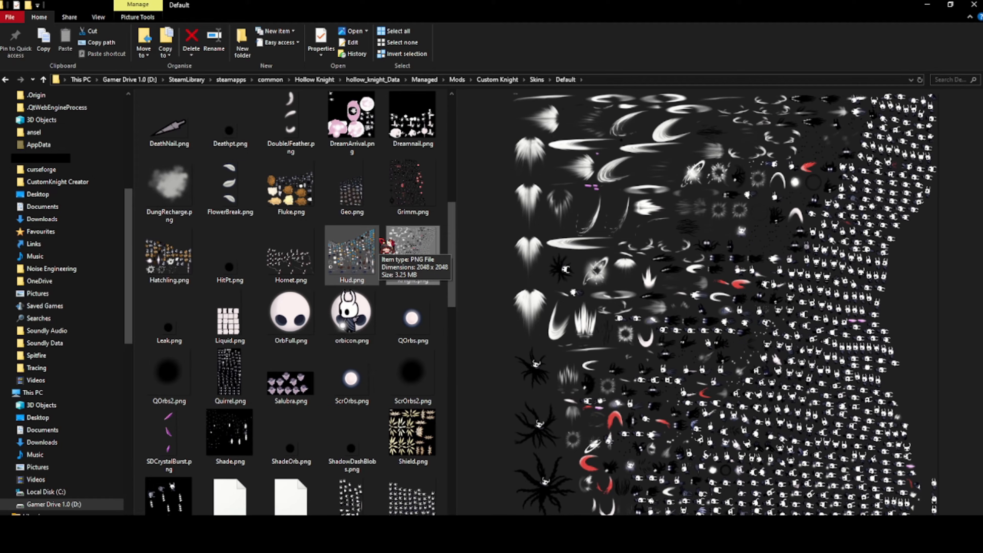
click(422, 435)
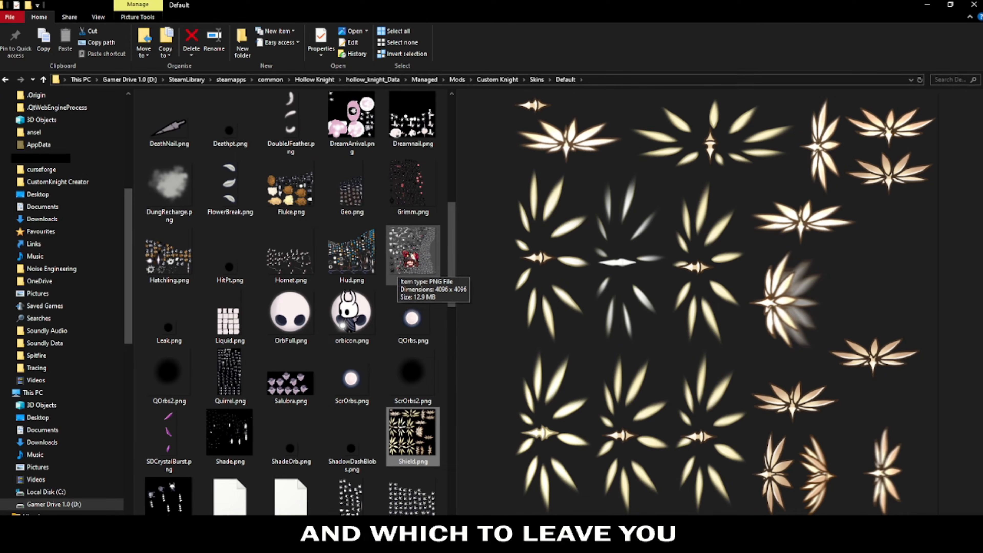
click(391, 227)
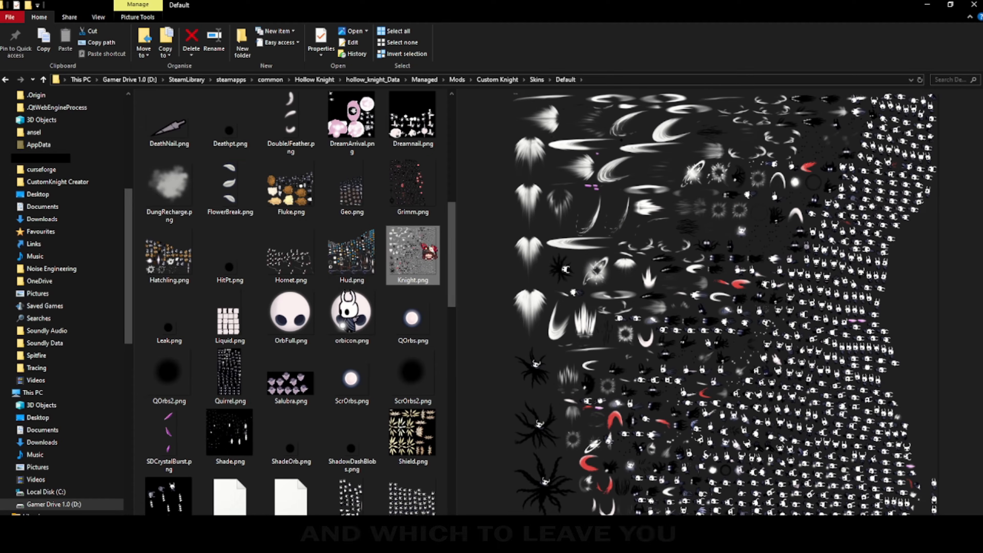
Preview the VoidSpells.png, Wings.png and Fluke.png sprite sheets in the Default skin folder
click(169, 450)
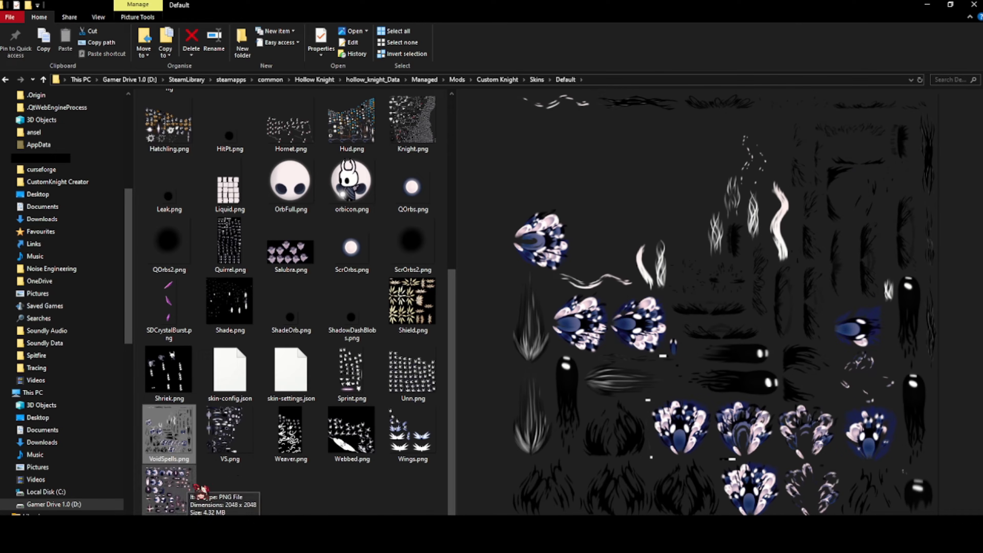
click(246, 482)
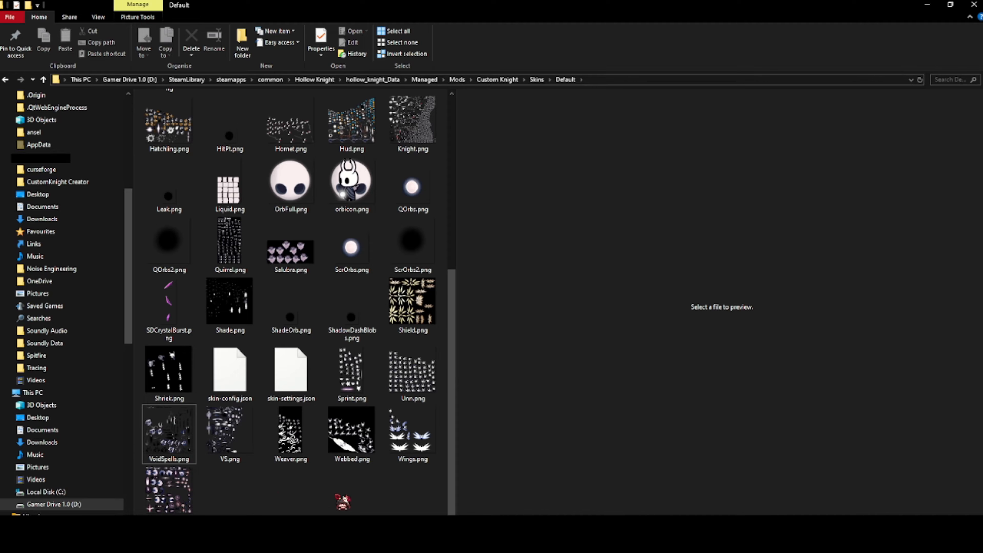
click(418, 423)
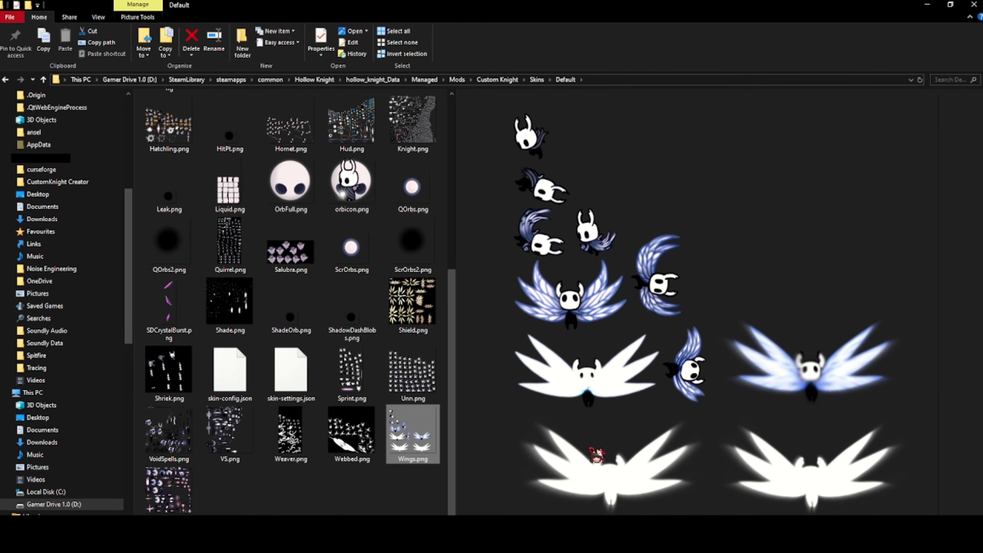
drag(450, 289, 462, 225)
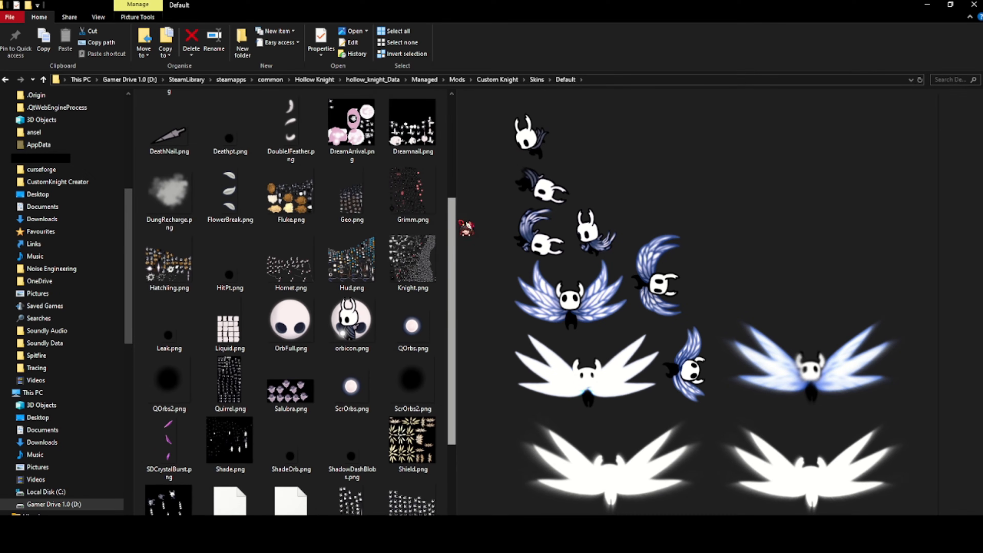
click(307, 378)
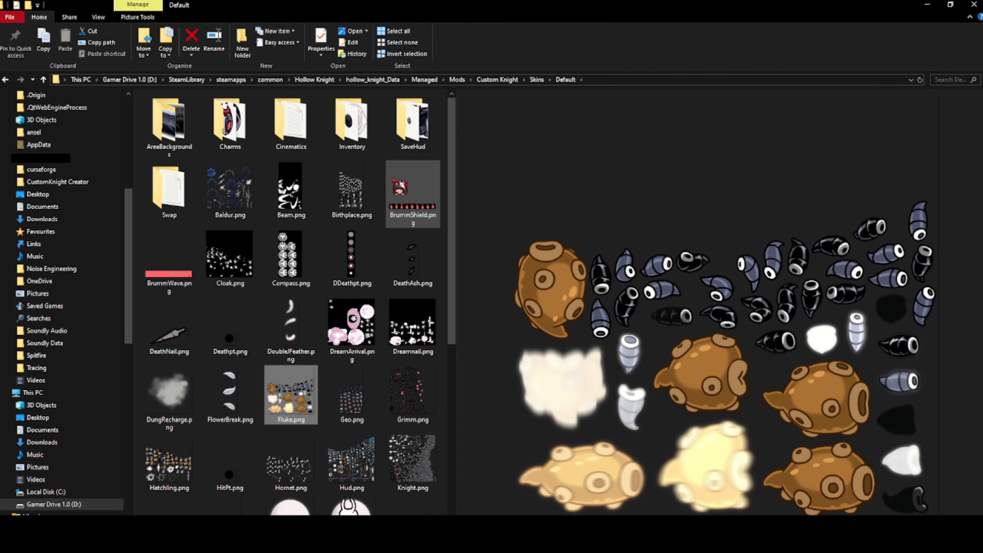
Go back up to the game's Mods folder and locate the Custom Knight folder there
key(alt+Up)
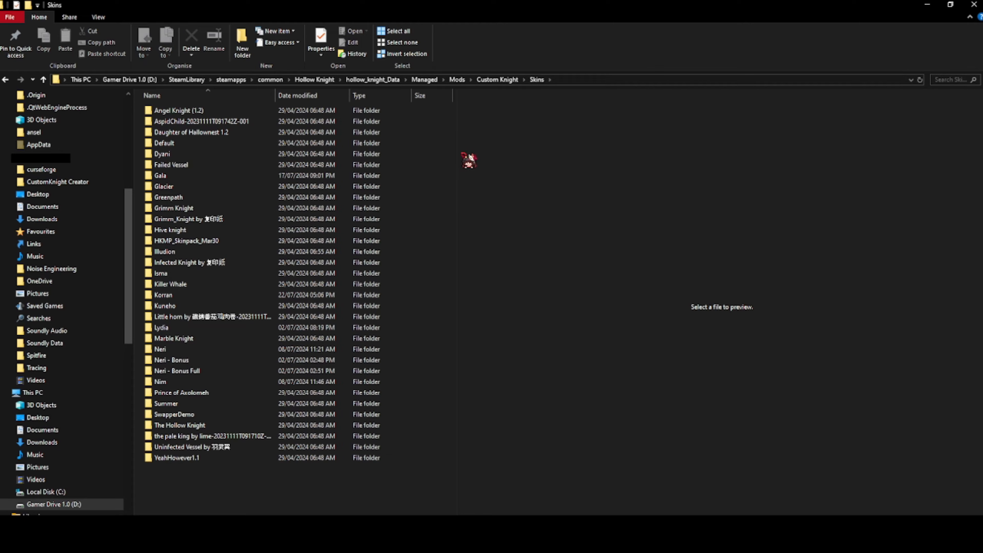
click(459, 80)
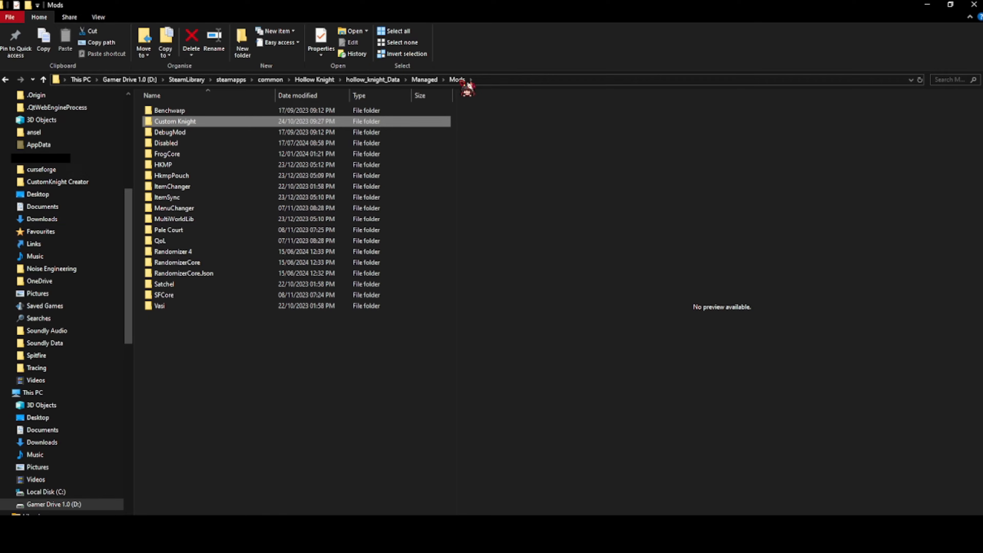
right_click(183, 131)
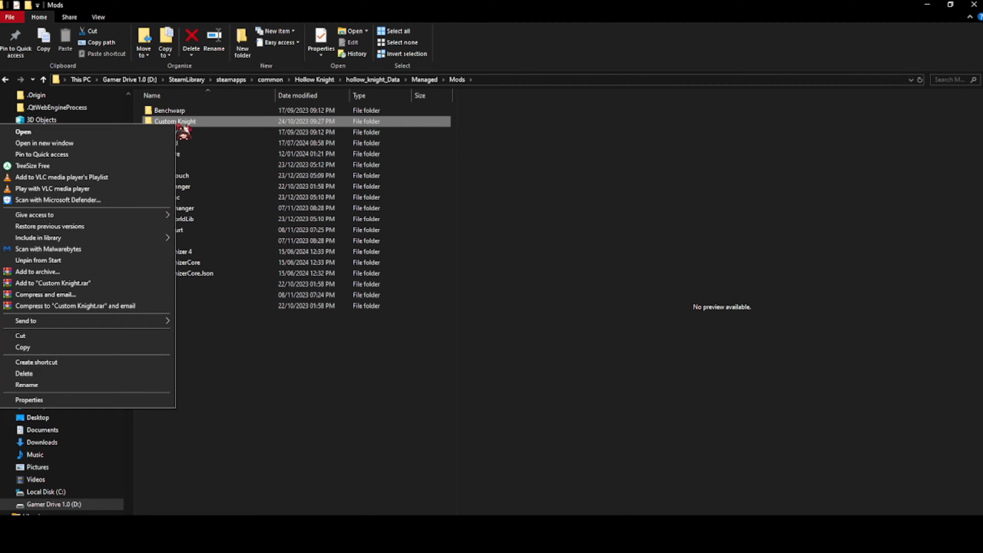
click(252, 369)
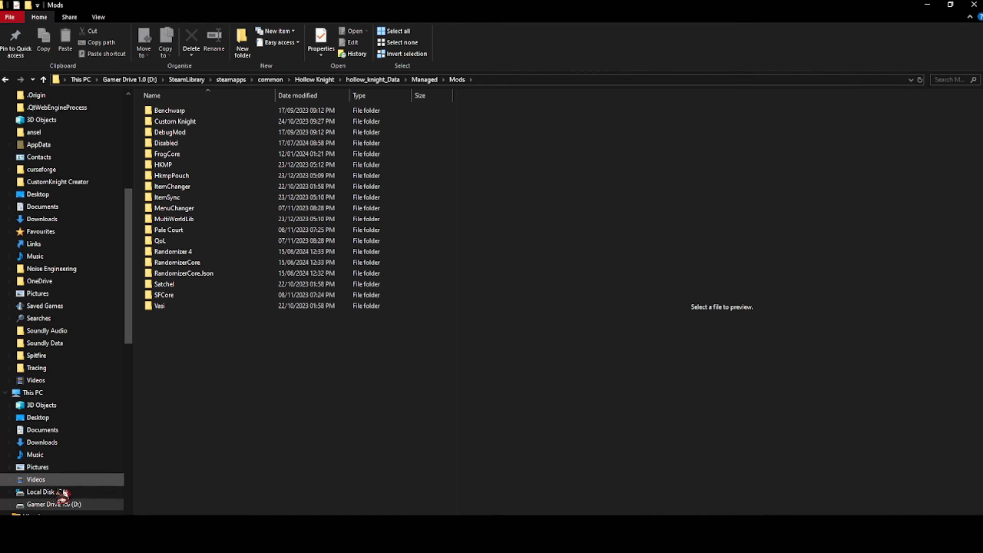
Launch CustomKnight Creator and restore its window from full screen to a smaller size
key(super)
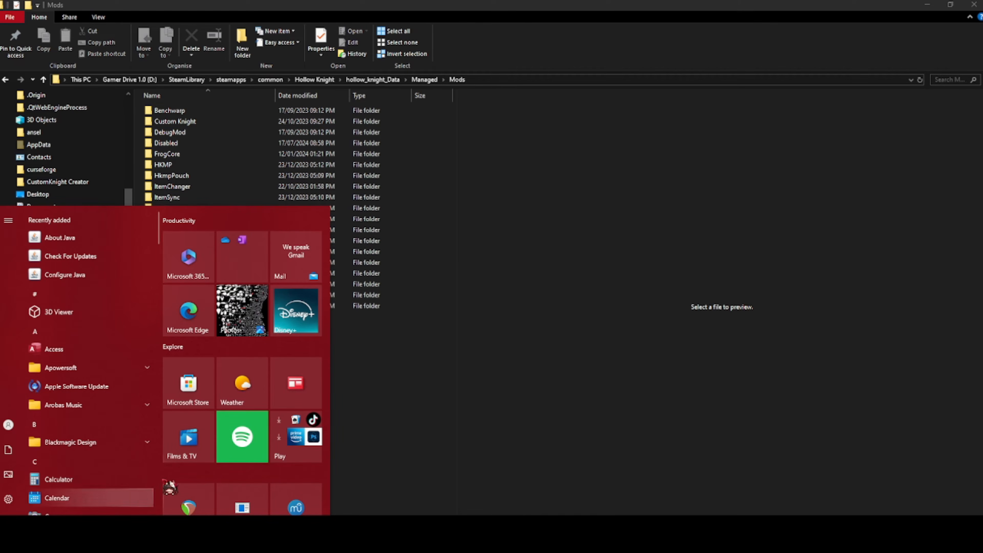
scroll(263, 457, down, 2)
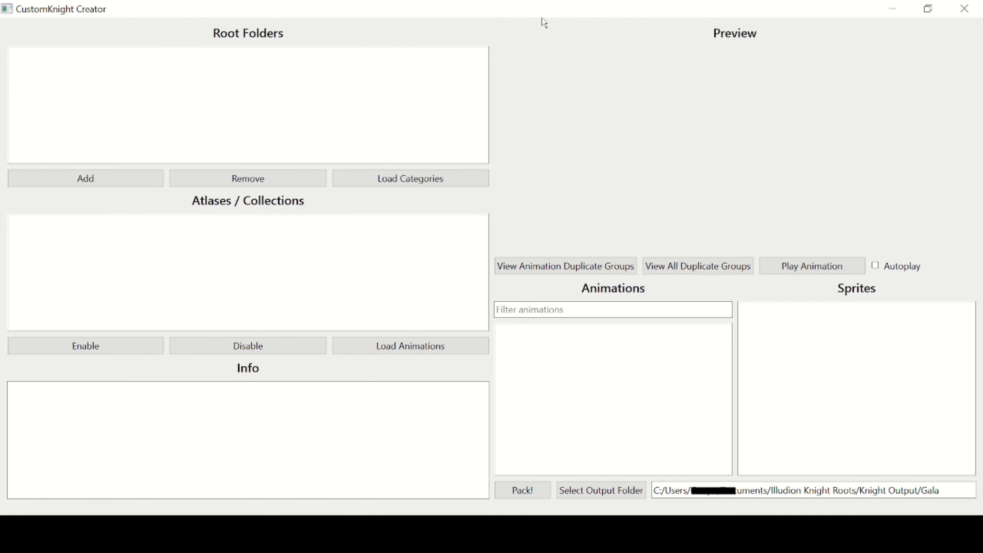
double_click(544, 23)
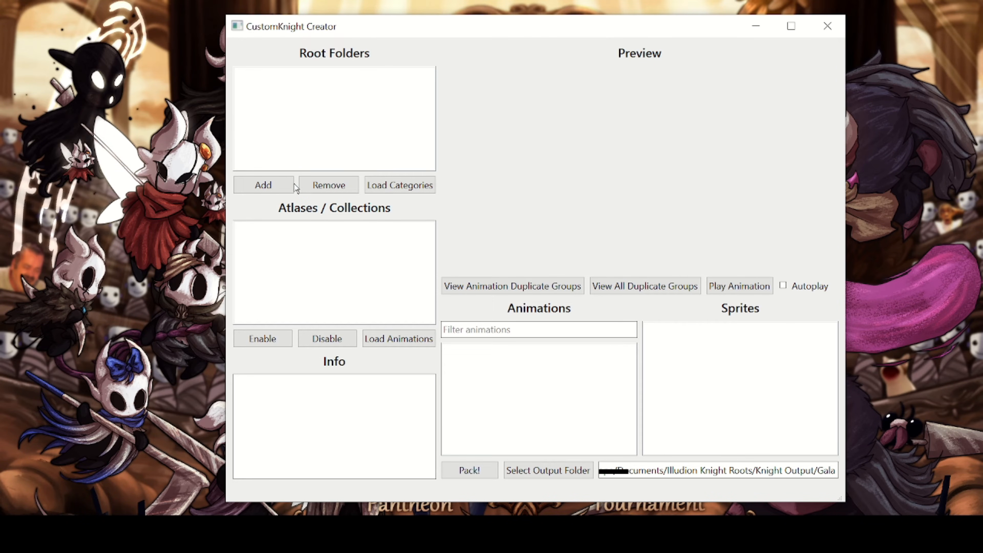
Add the knight sprites folder from Downloads\sprites\Knights as a root folder and load its categories
click(271, 186)
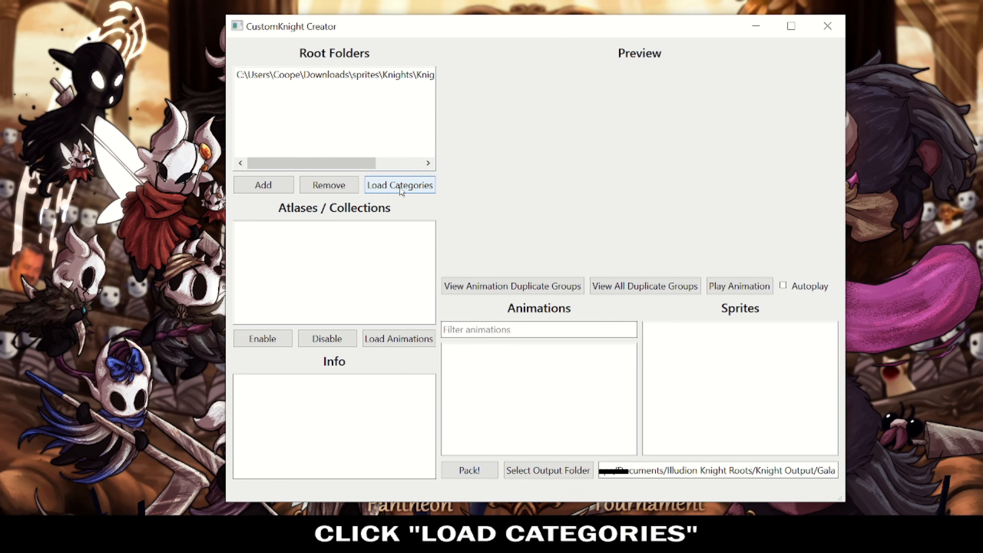
click(401, 191)
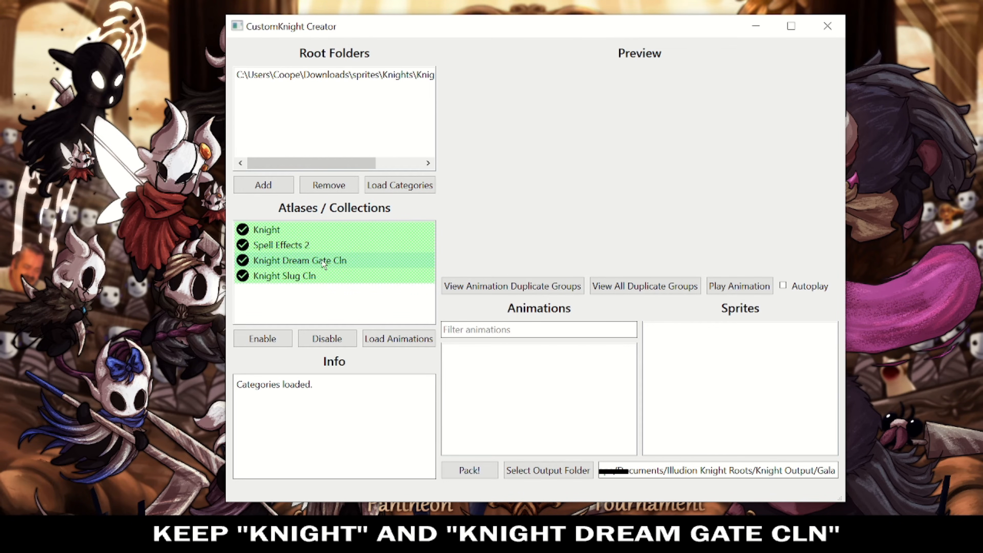
Disable the Knight Slug Cln collection and load the animations of the enabled collections
click(291, 278)
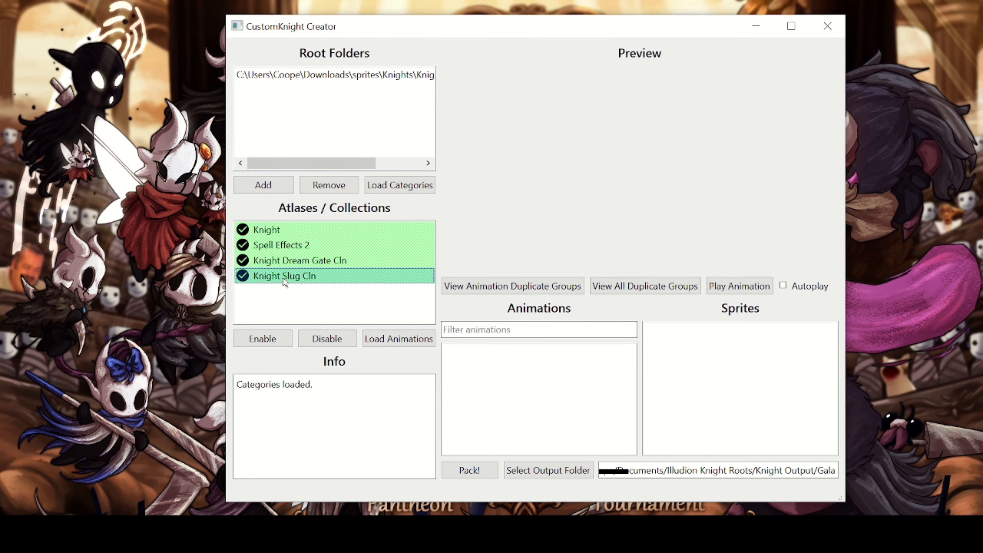
click(321, 339)
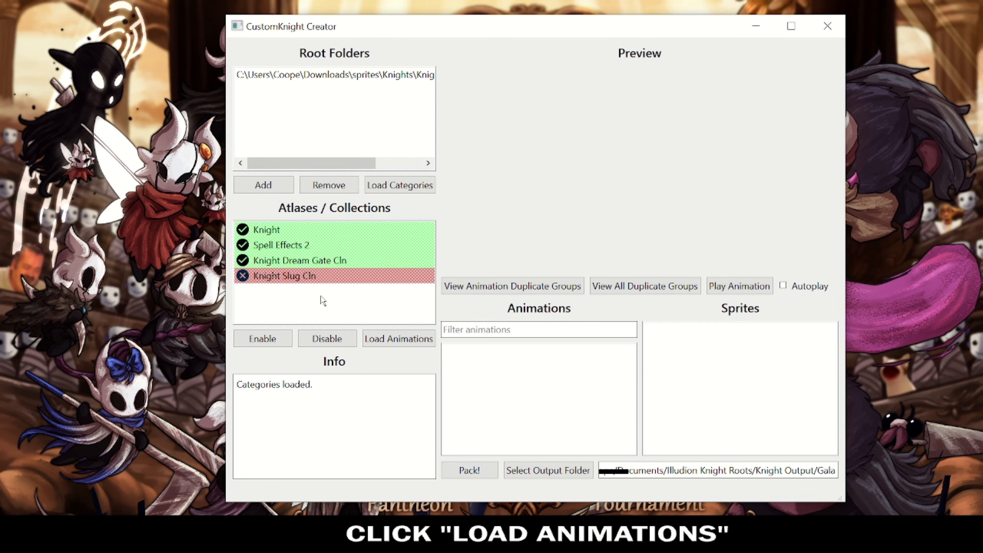
click(382, 340)
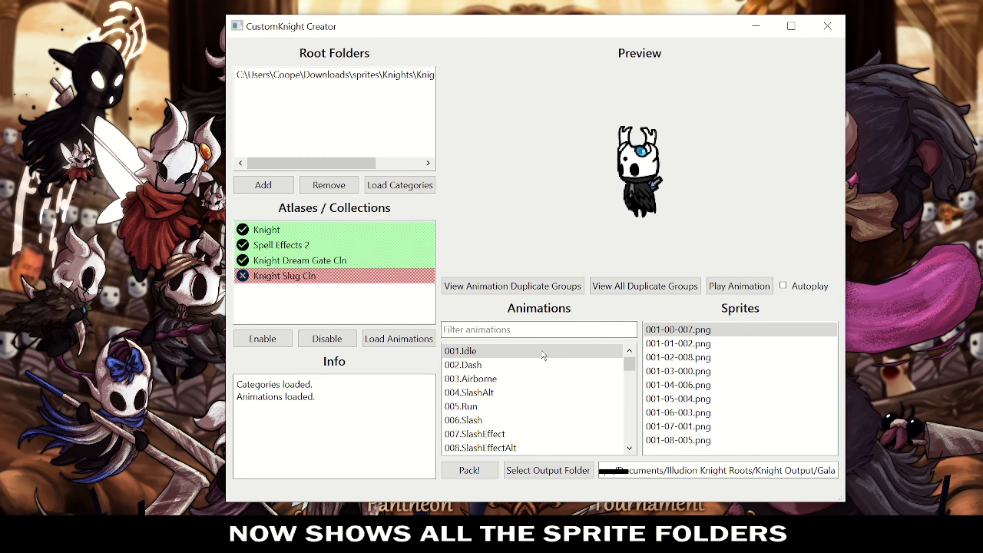
Preview the 002.Dash, 003.Airborne, 004.SlashAlt and 001.Idle animations' sprites
click(526, 365)
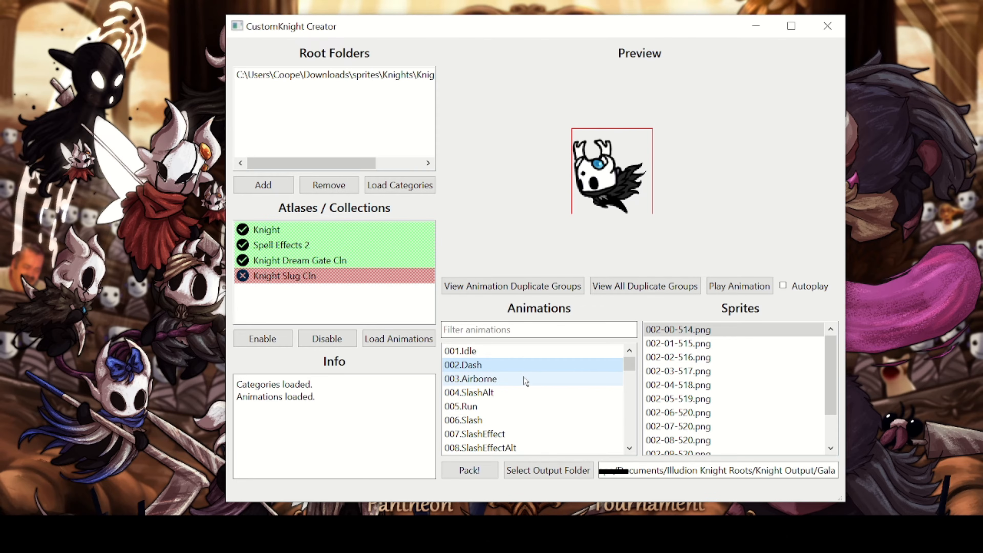
click(524, 378)
click(513, 393)
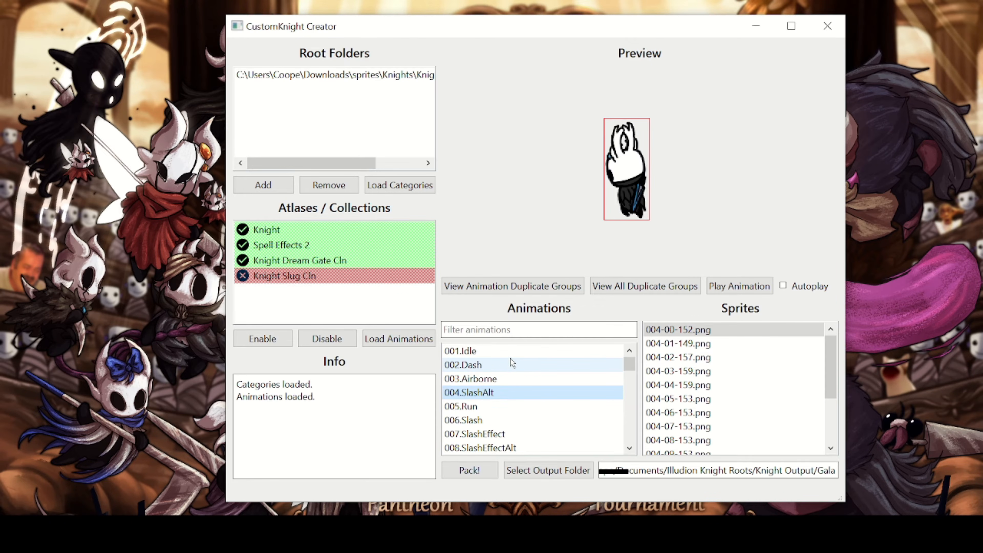
click(514, 350)
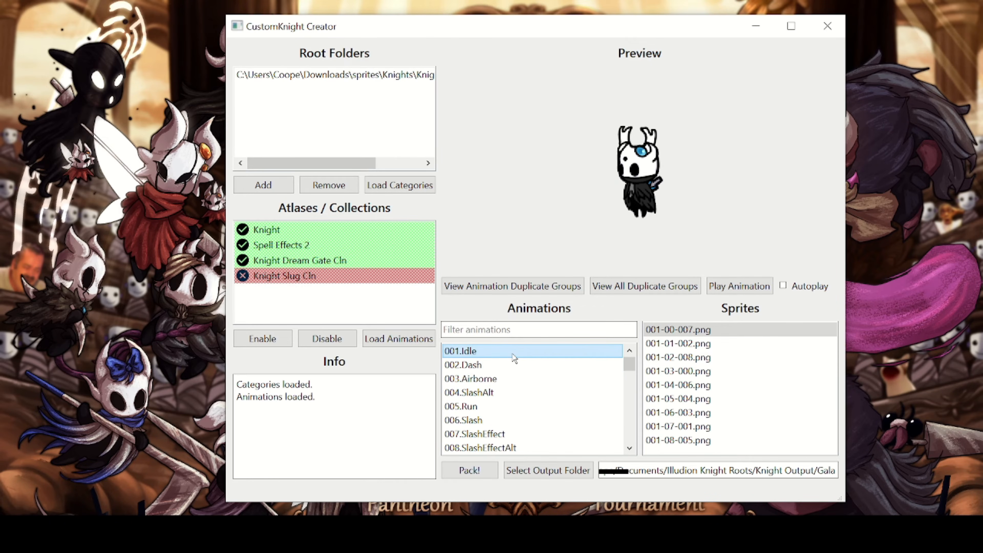
Turn on autoplay to watch the 002.Dash and 003.Airborne animations play, and switch autoplay off again
click(783, 286)
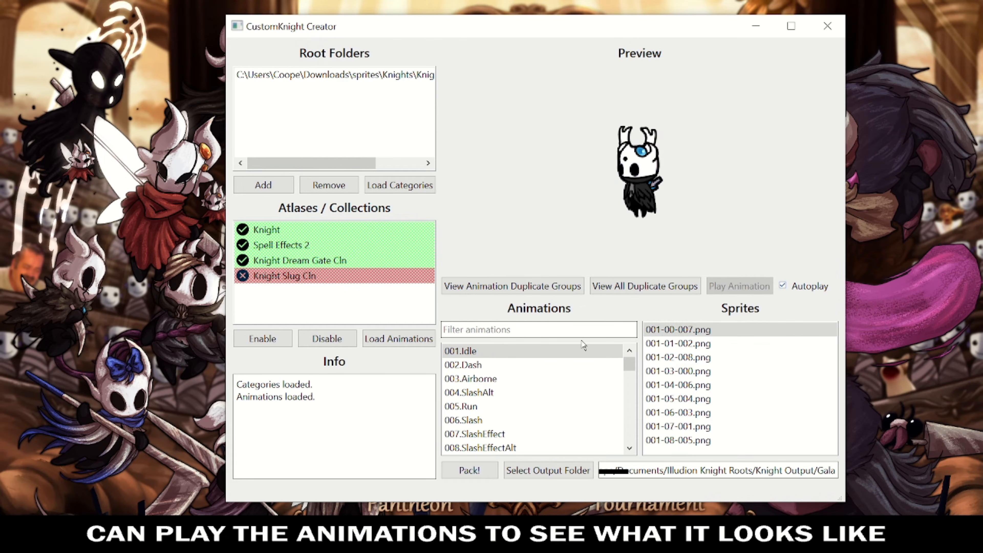
click(558, 365)
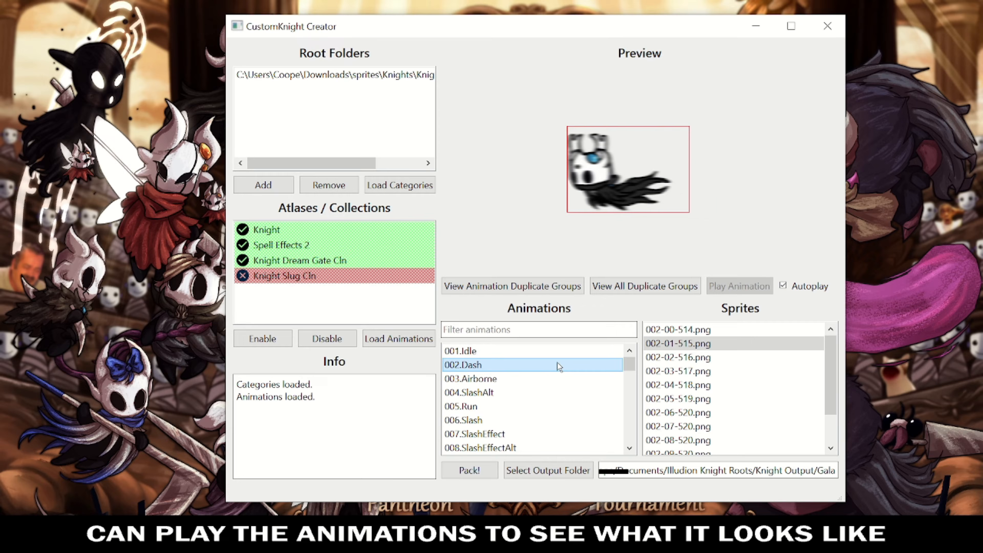
click(543, 379)
click(783, 287)
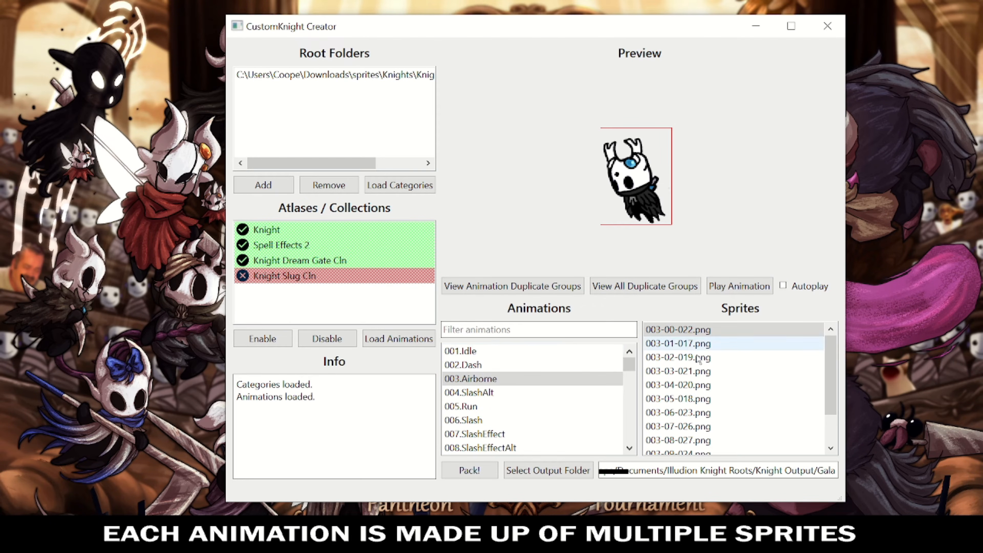
Look over the 003.Airborne sprites, and request the duplicate groups of the 001.Idle animation
scroll(704, 378, down, 1)
scroll(704, 377, up, 1)
scroll(705, 377, down, 1)
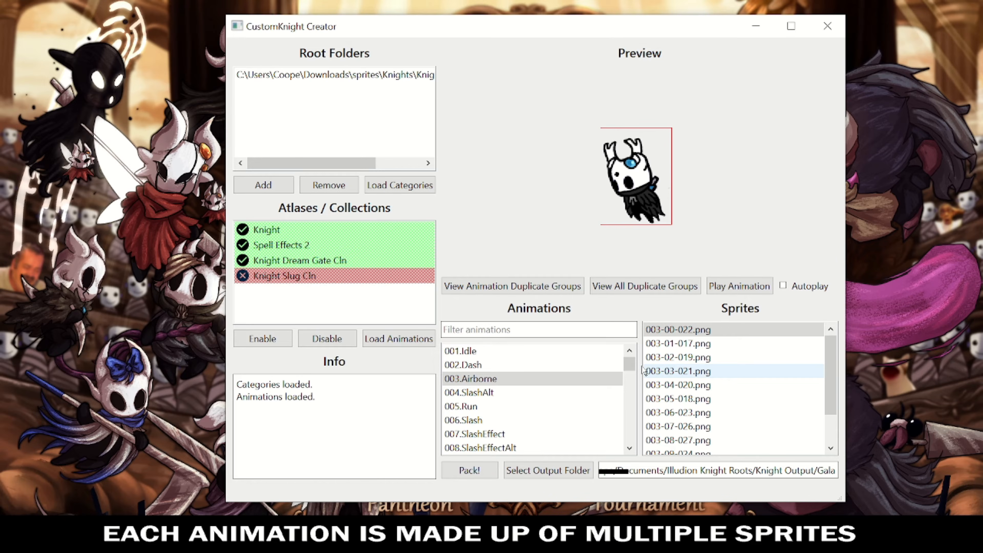
click(568, 351)
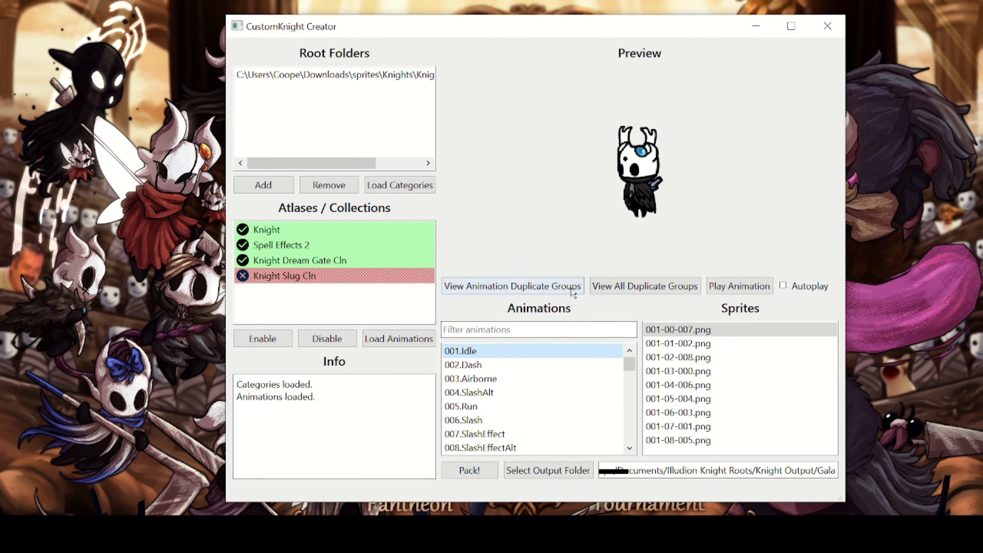
click(492, 288)
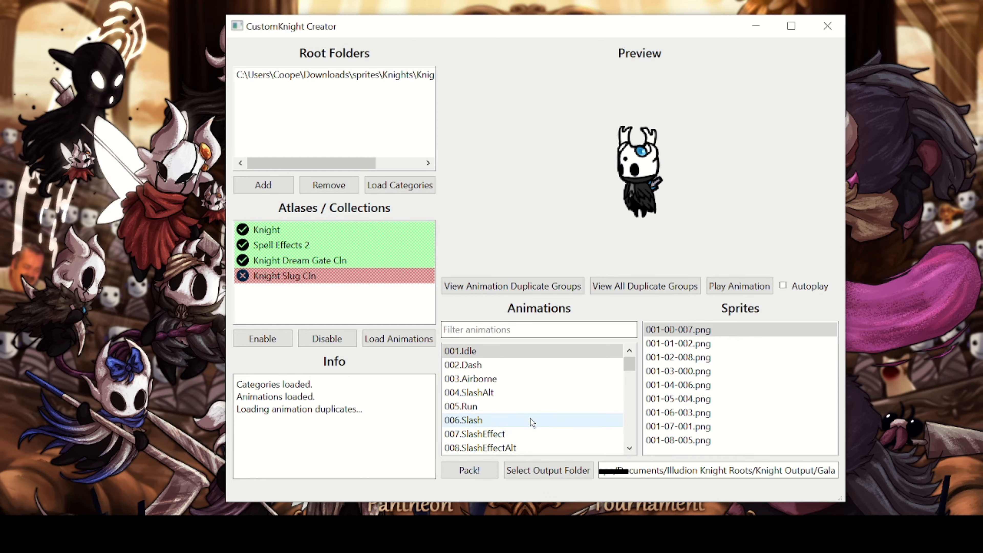
View the duplicate sprite groups of the 006.Slash animation and close the Duplicate Sprite Manager
scroll(532, 414, down, 2)
scroll(534, 410, up, 1)
click(532, 379)
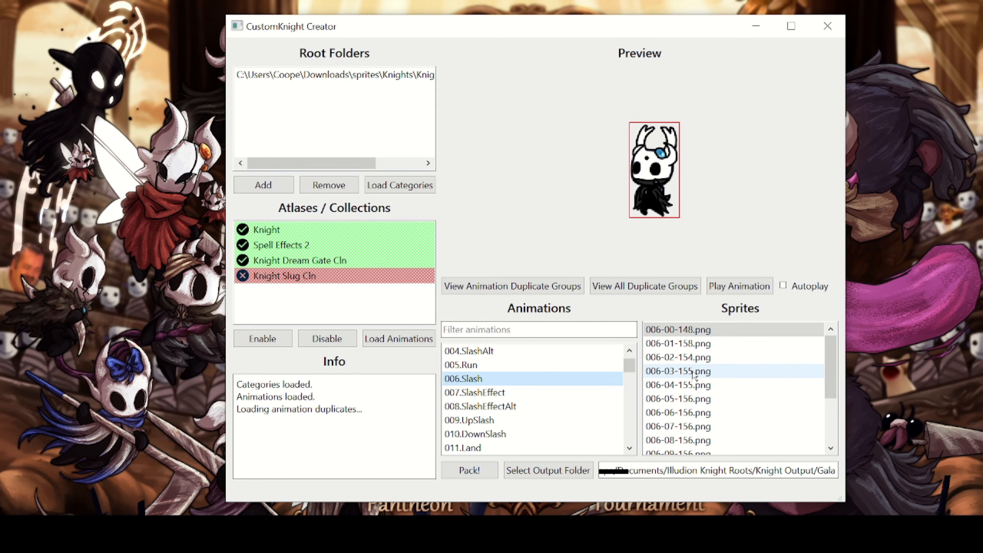
click(528, 285)
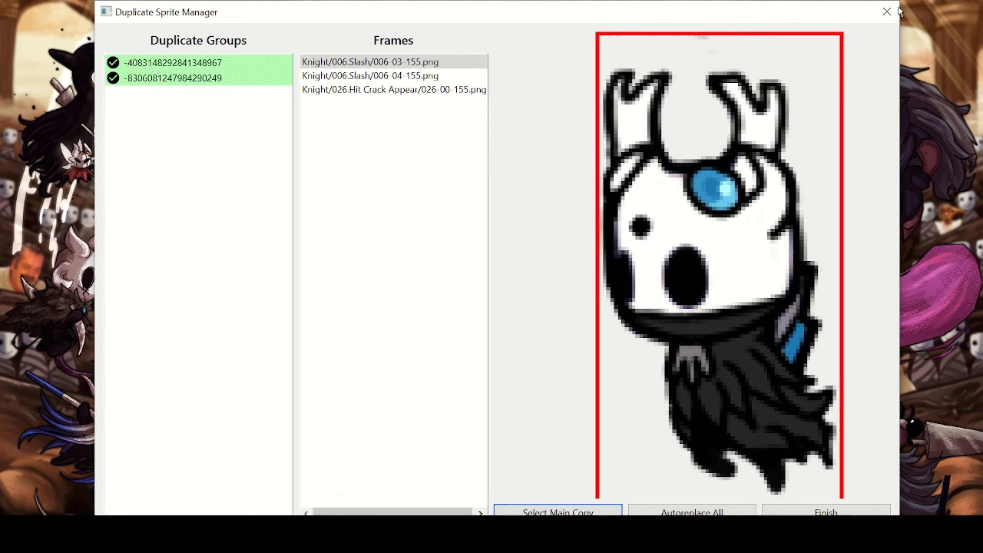
click(889, 12)
Compare the sprite numbering of the 001.Idle and 006.Slash animations and preview sprite 006-06-156.png
click(514, 364)
click(510, 350)
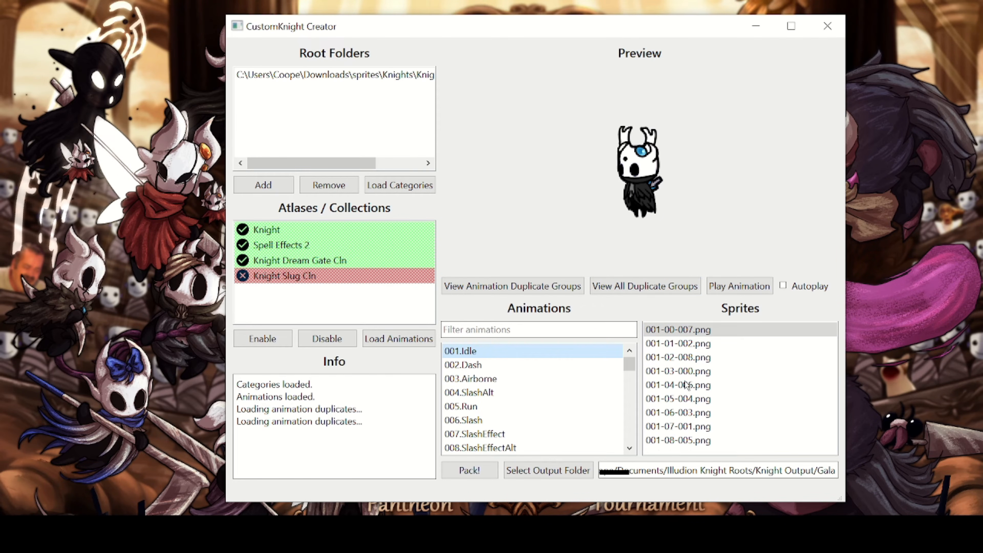
click(694, 334)
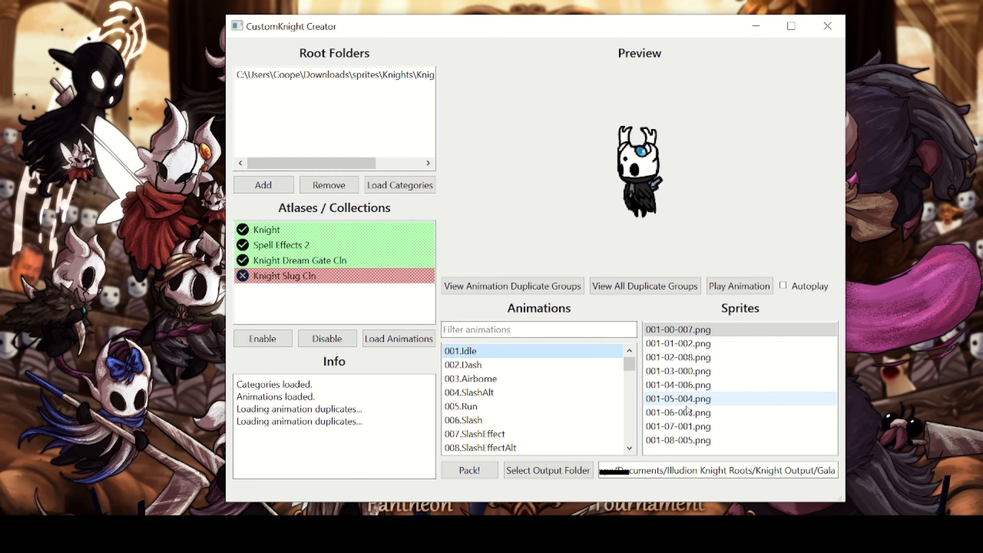
click(526, 419)
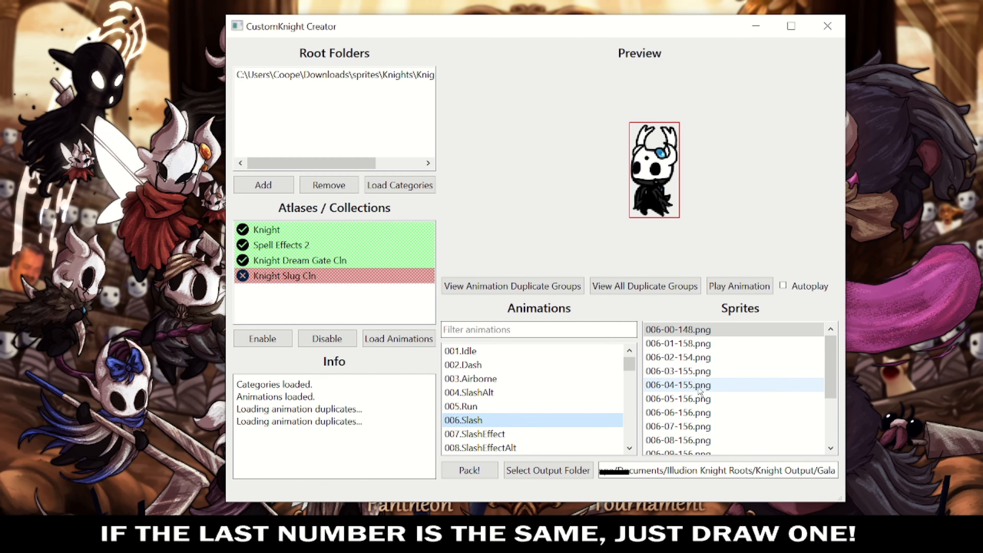
scroll(703, 387, down, 2)
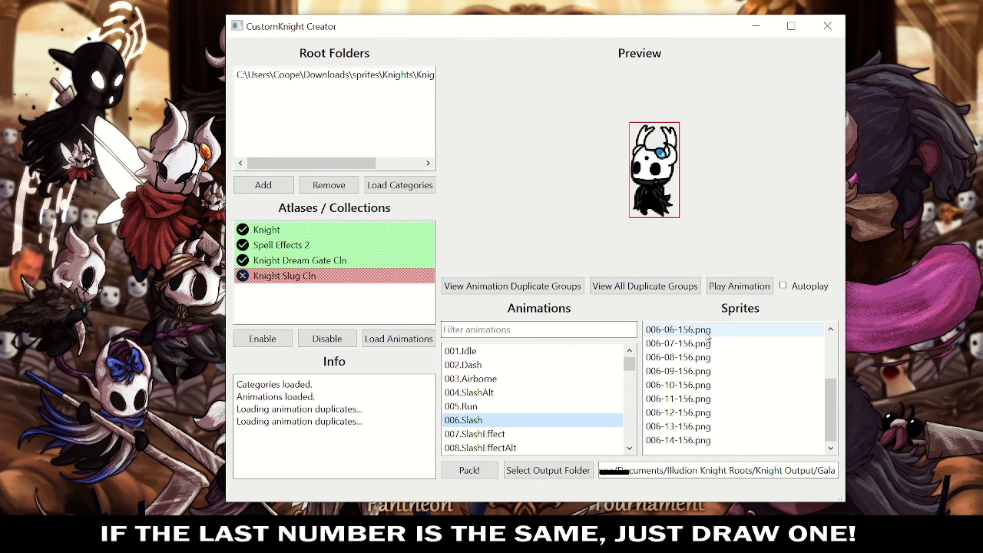
click(706, 333)
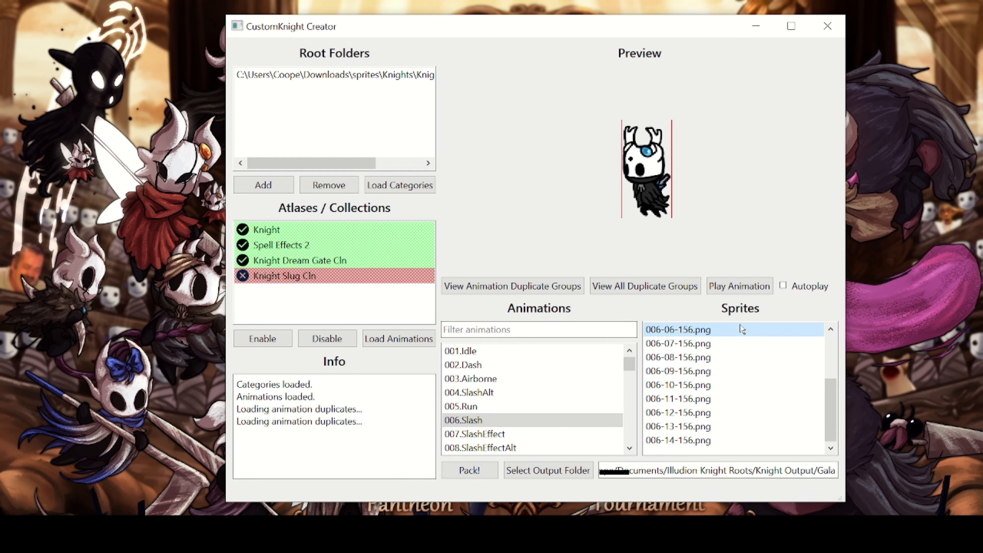
Autoplay the 006.Slash animation, switch autoplay off again and look through its sprites
click(783, 286)
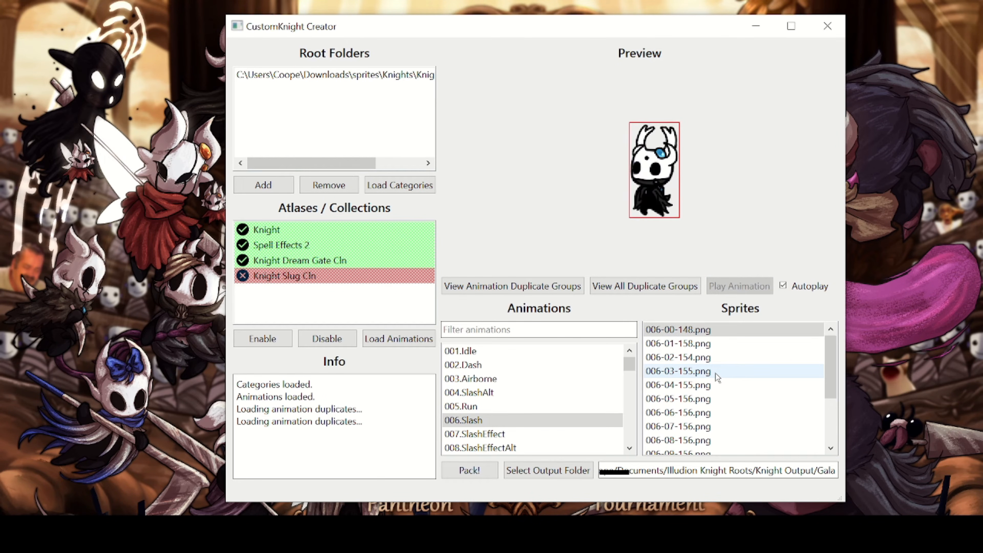
click(784, 286)
scroll(680, 428, down, 2)
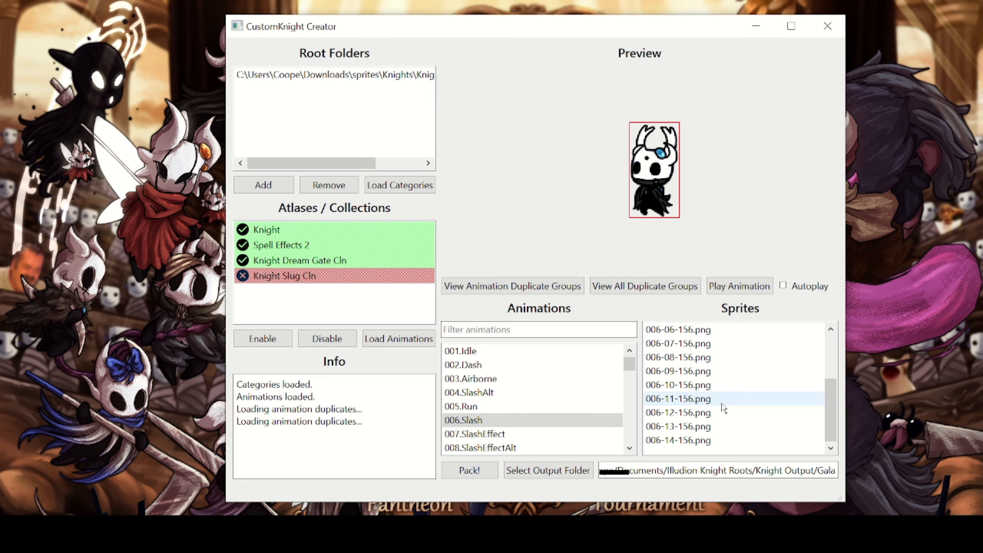
scroll(721, 405, up, 2)
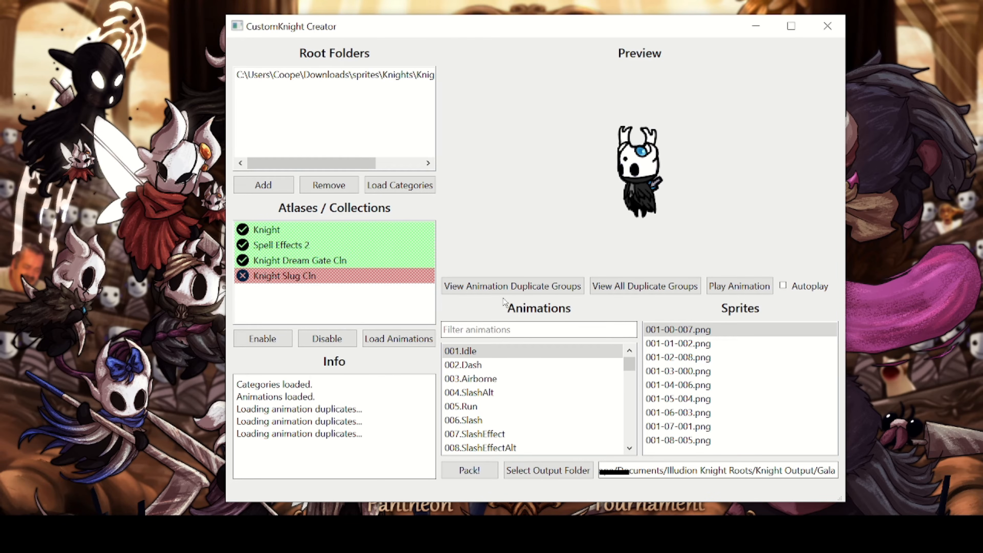
Preview the 003.Airborne and 007.SlashEffect animations and reveal the end of the root folder's path
click(547, 377)
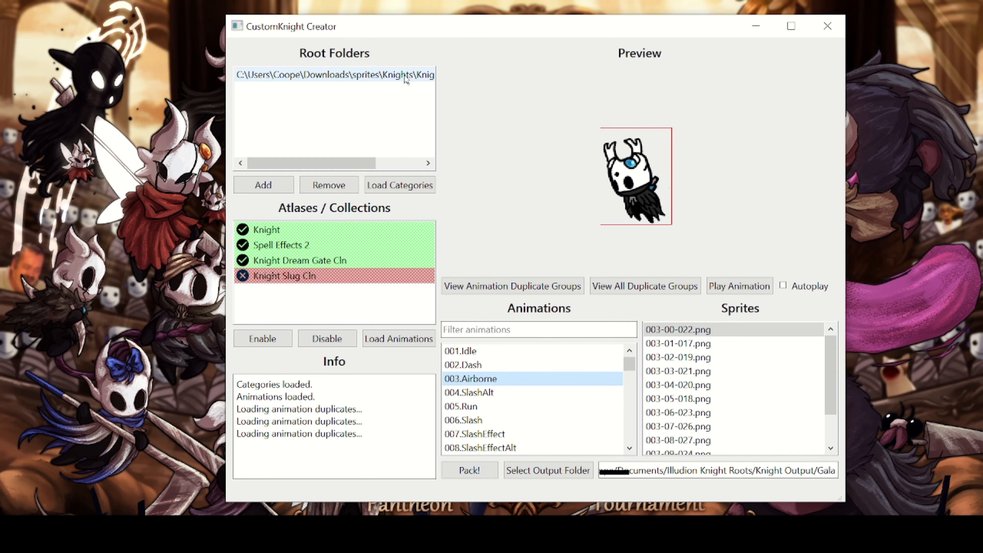
drag(344, 162, 389, 162)
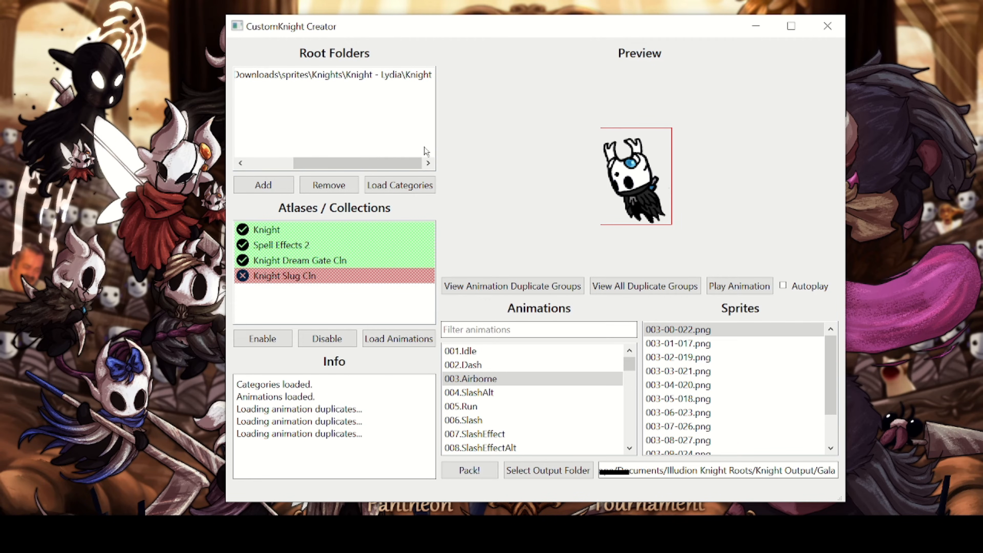
click(572, 433)
scroll(584, 378, down, 1)
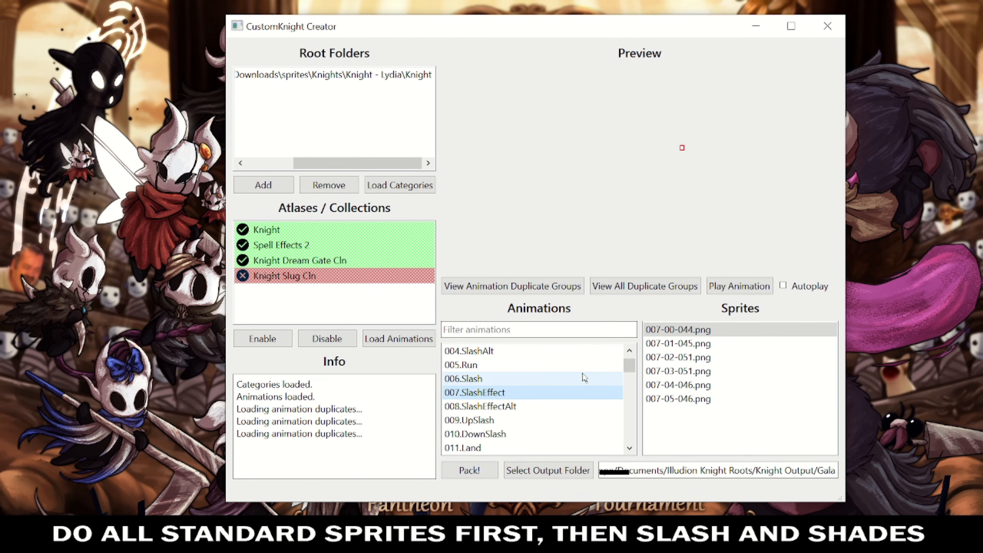
scroll(584, 378, down, 4)
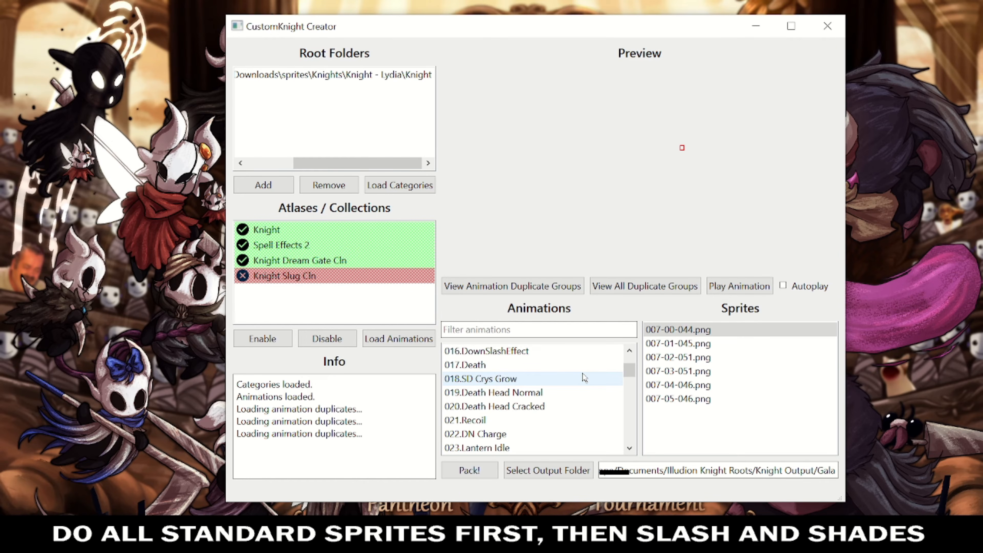
scroll(584, 377, up, 5)
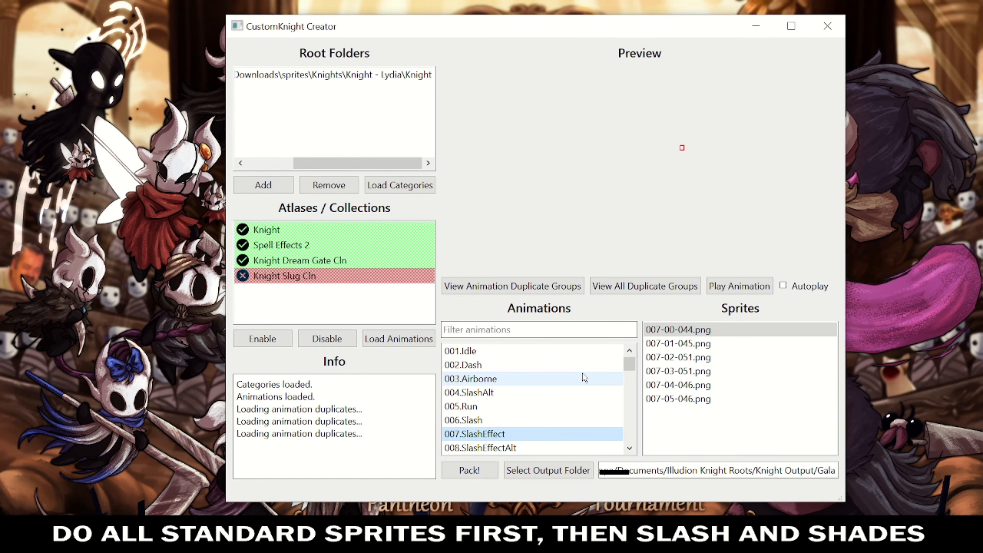
Preview the animations from 003.Airborne to 007.SlashEffect in order, and switch autoplay on and off for 007.SlashEffect
click(585, 377)
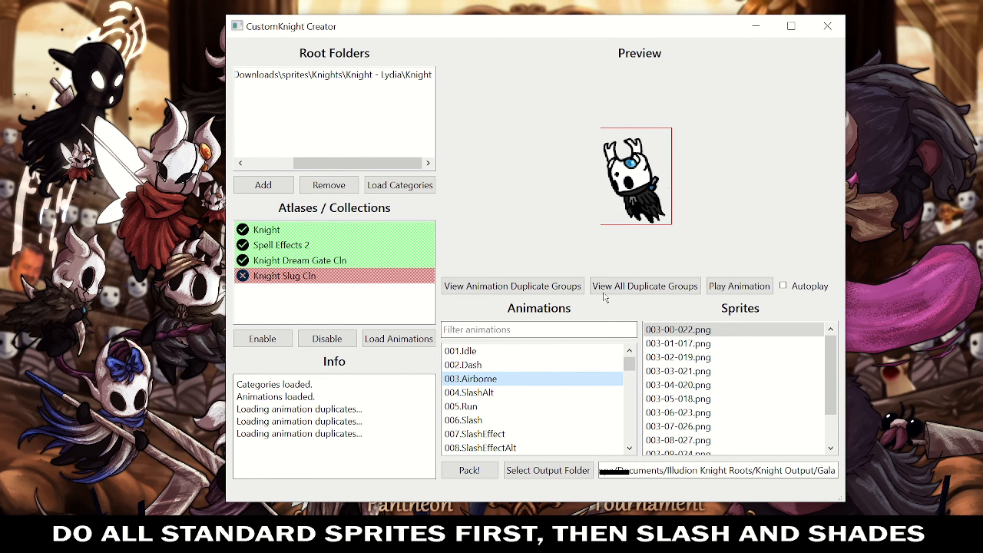
click(520, 392)
click(516, 406)
click(515, 420)
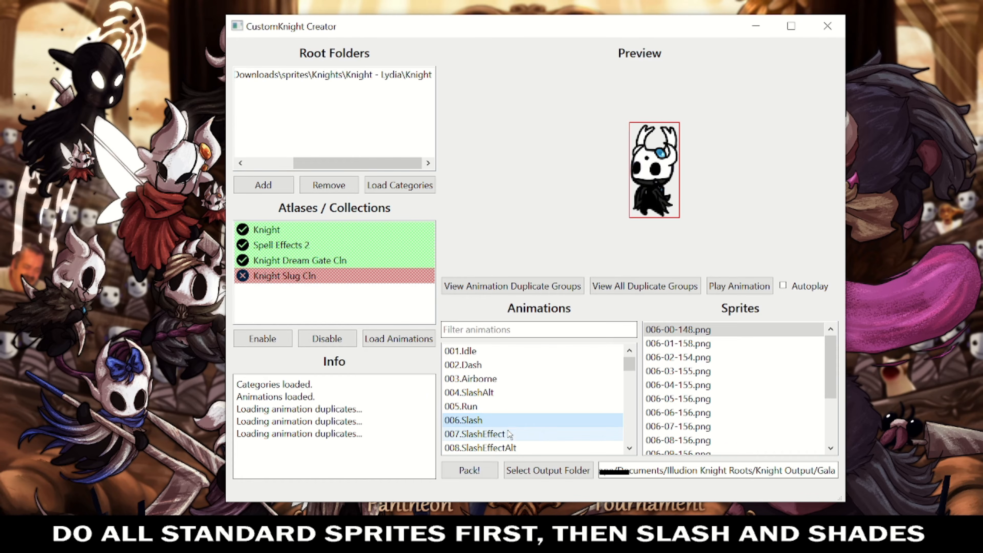
click(512, 433)
scroll(516, 426, down, 1)
click(793, 287)
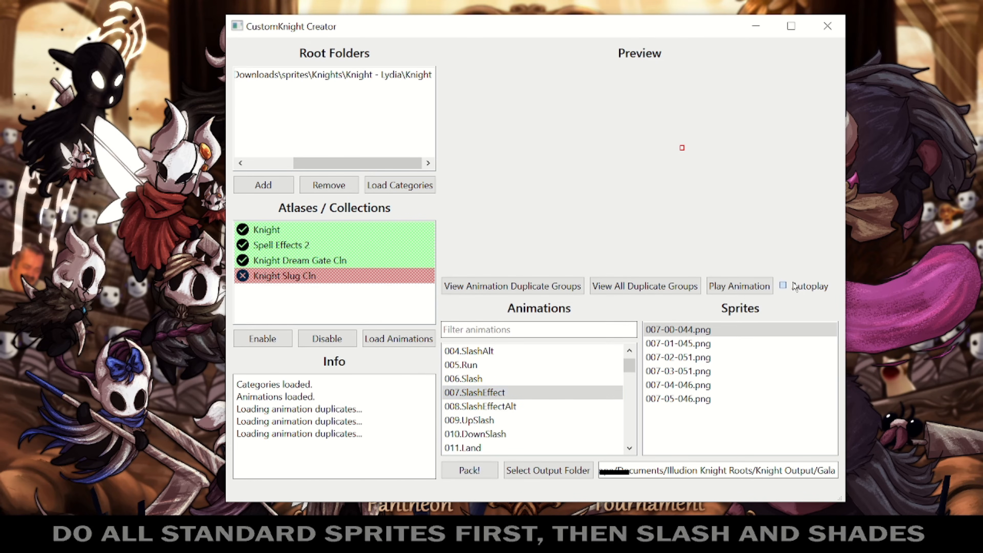
click(793, 286)
Preview the 100.Double Jump Wings 2 animation, leaving autoplay off
scroll(502, 391, down, 5)
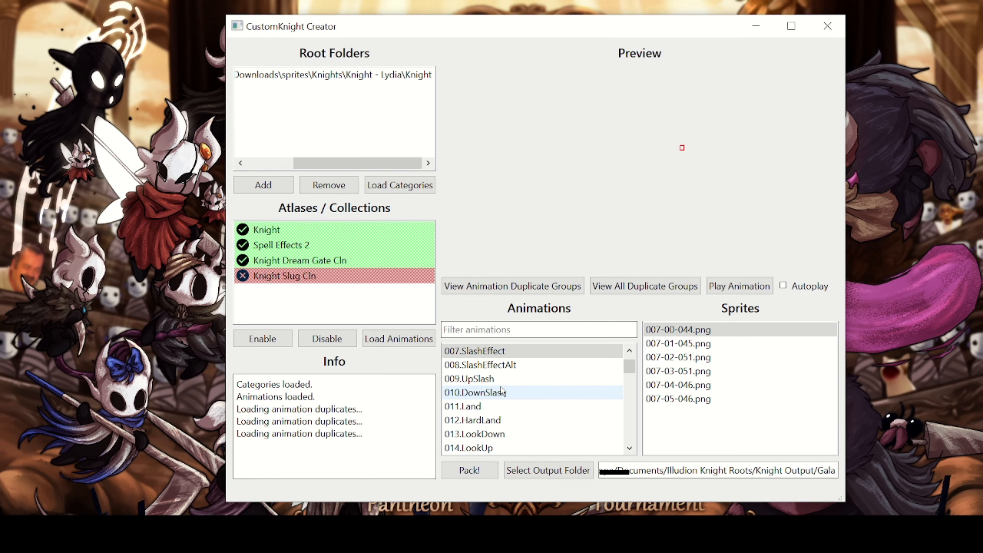
scroll(502, 391, down, 20)
click(500, 364)
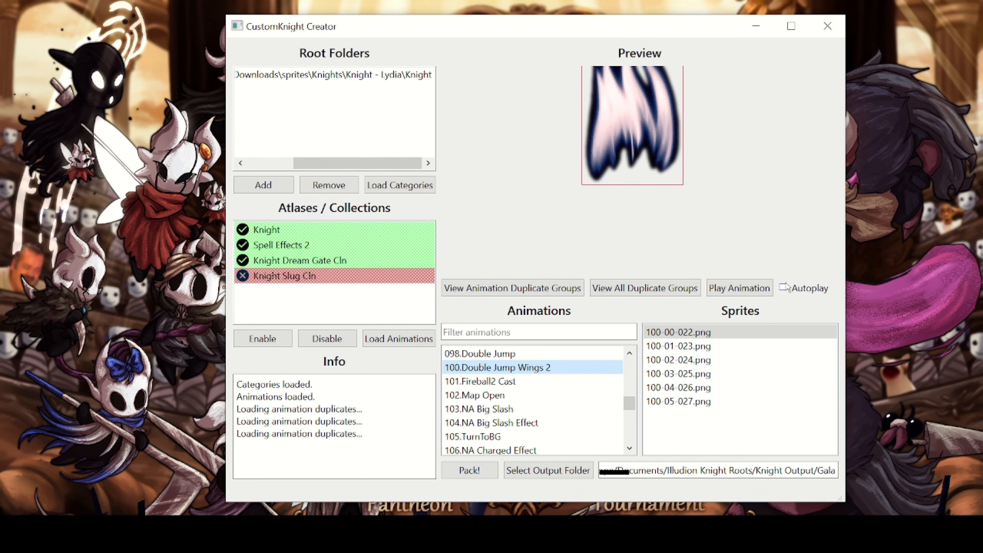
click(783, 286)
Autoplay the 112.Quake Land 2 animation and switch autoplay off again
scroll(560, 400, down, 3)
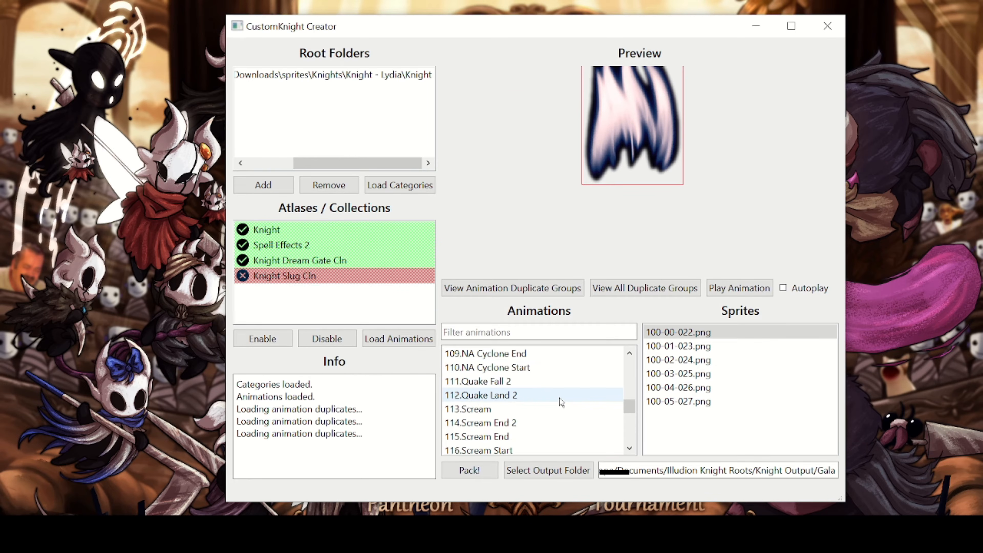
click(560, 394)
click(783, 287)
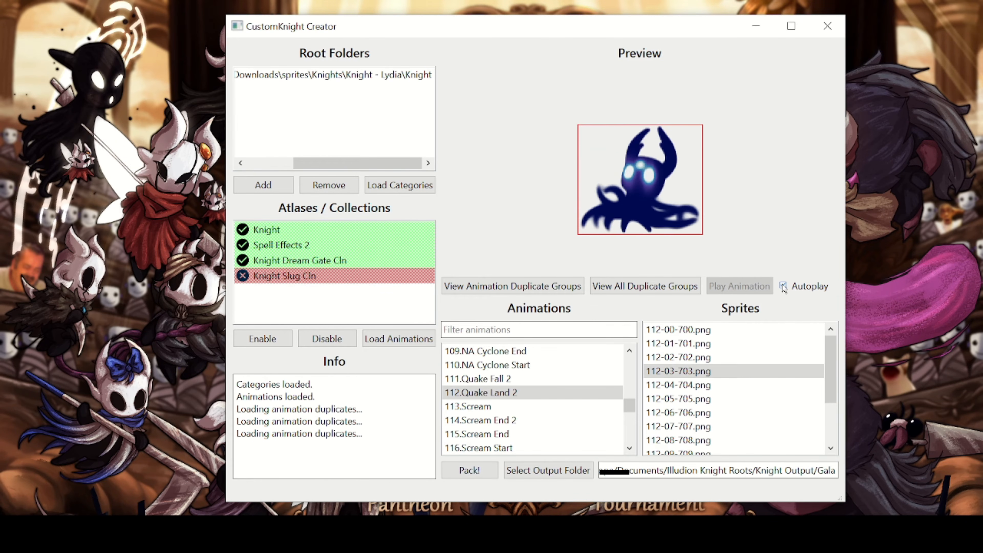
click(782, 286)
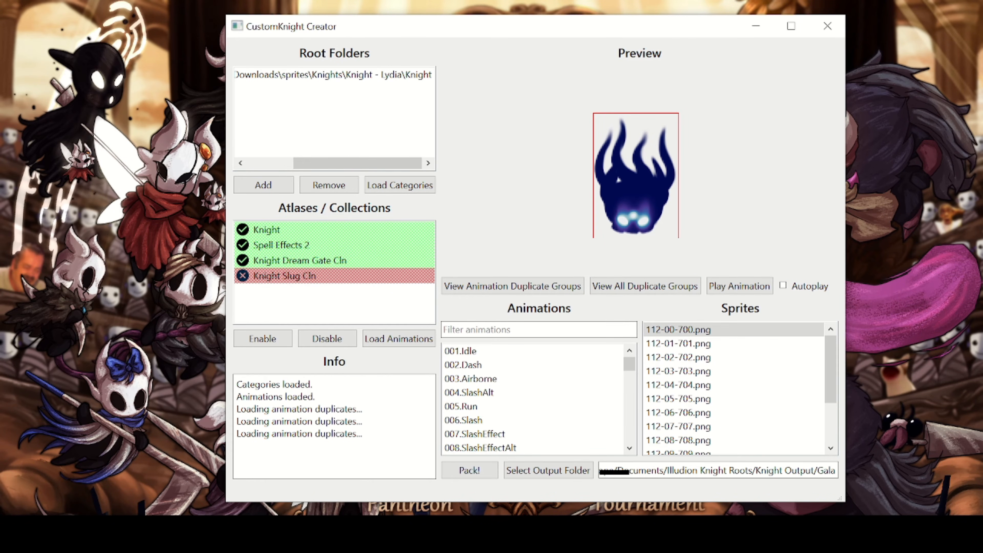
Switch to FireAlpaca, where the vessel reference image is open
click(726, 534)
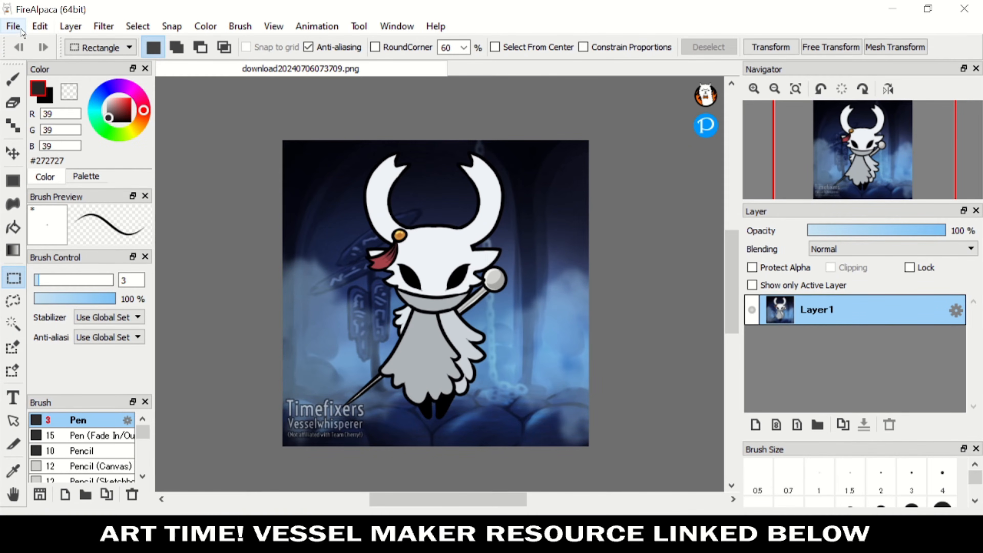
click(13, 26)
mouse_move(40, 25)
click(69, 3)
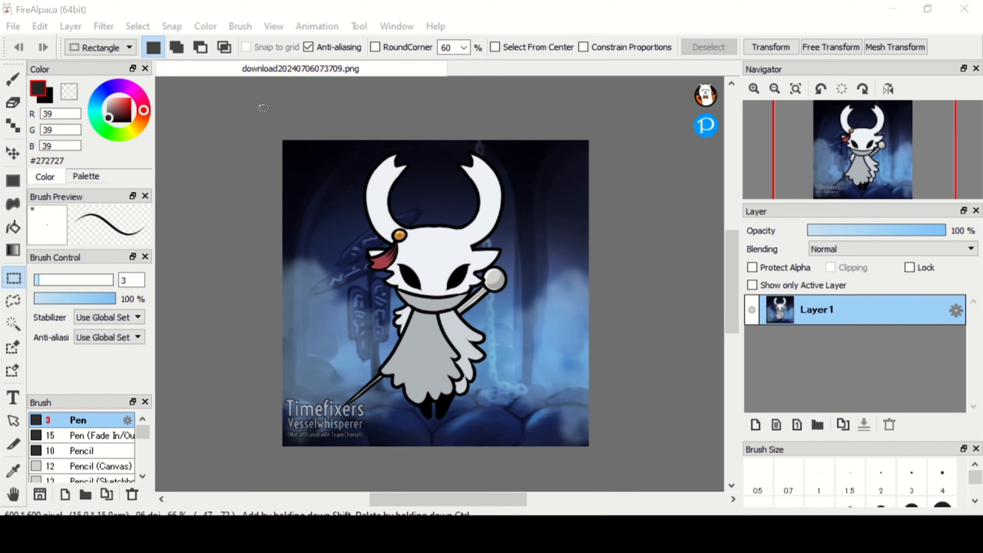
drag(264, 108, 632, 447)
click(632, 408)
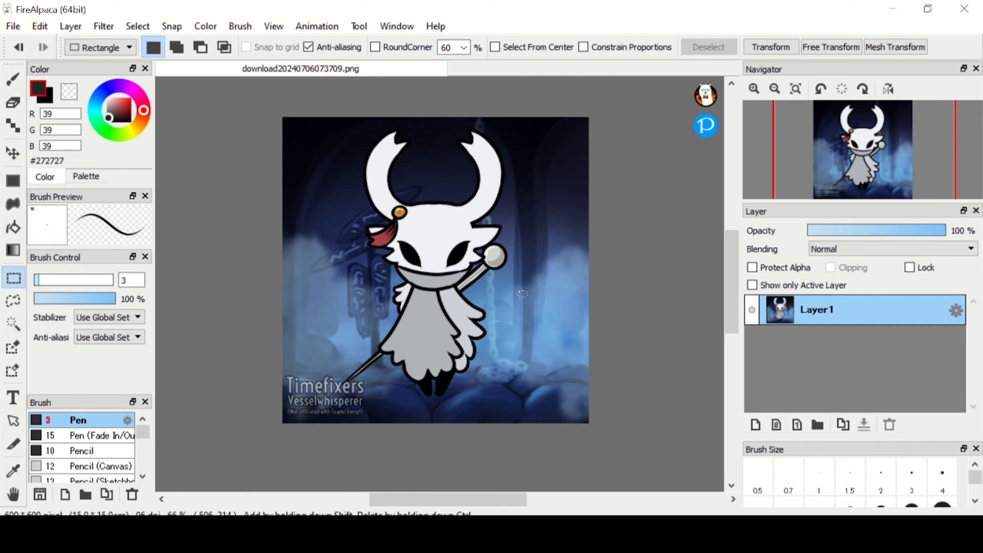
click(13, 26)
click(40, 45)
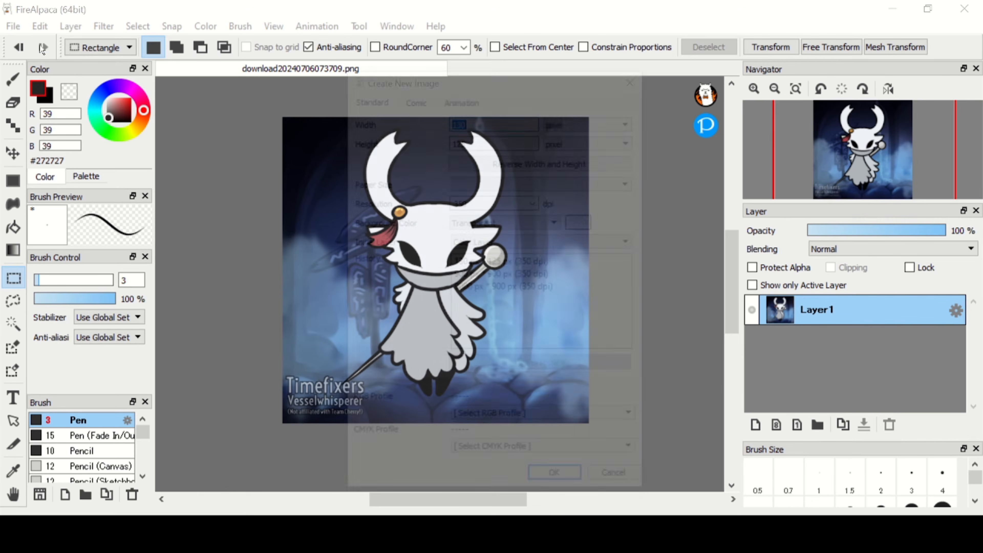
click(635, 78)
Open the sprite 001-00-007.png from the Downloads\sprites\Knight\001.Idle folder
click(13, 26)
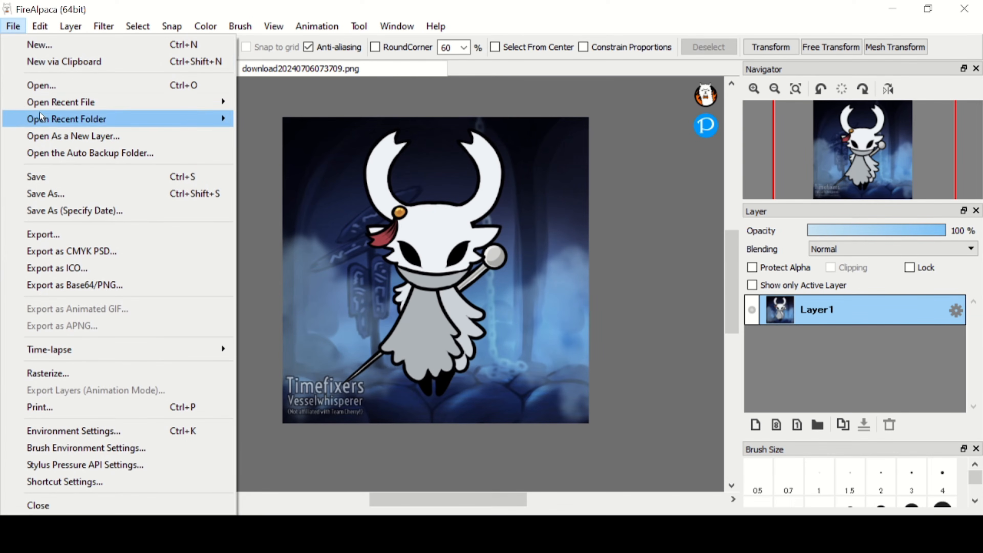
click(84, 84)
double_click(253, 214)
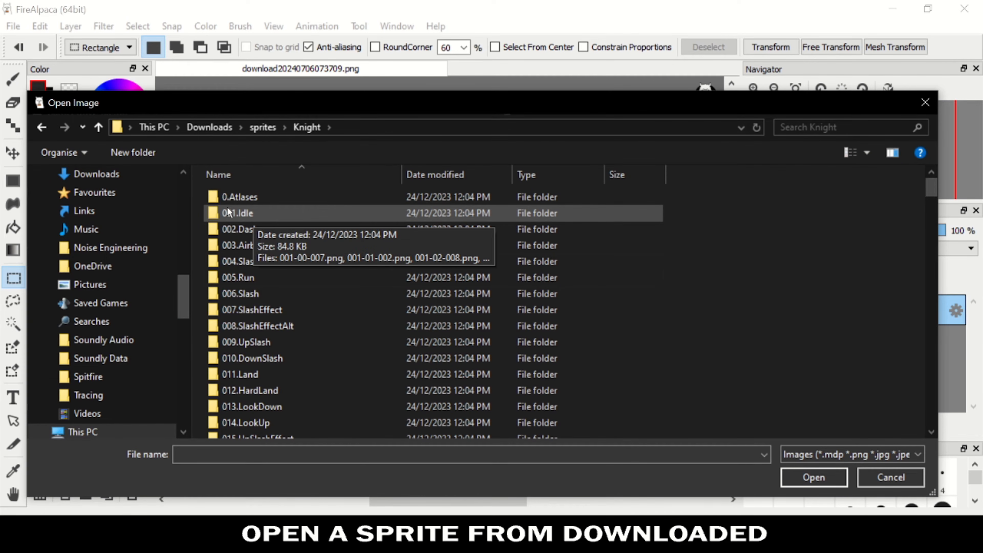
double_click(261, 213)
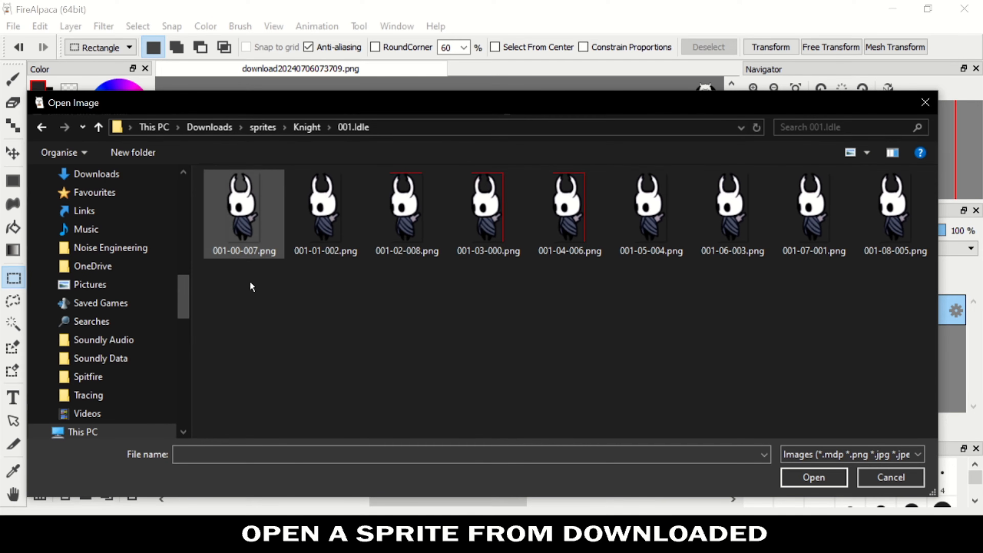
double_click(244, 238)
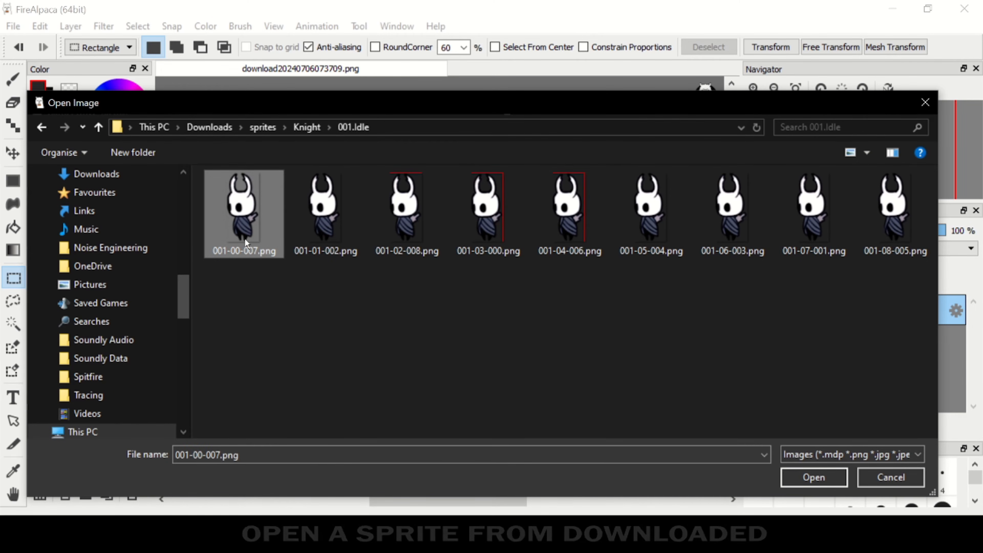
Import the remaining idle sprites, 001-01-002.png through 001-08-005.png, as new layers
click(14, 27)
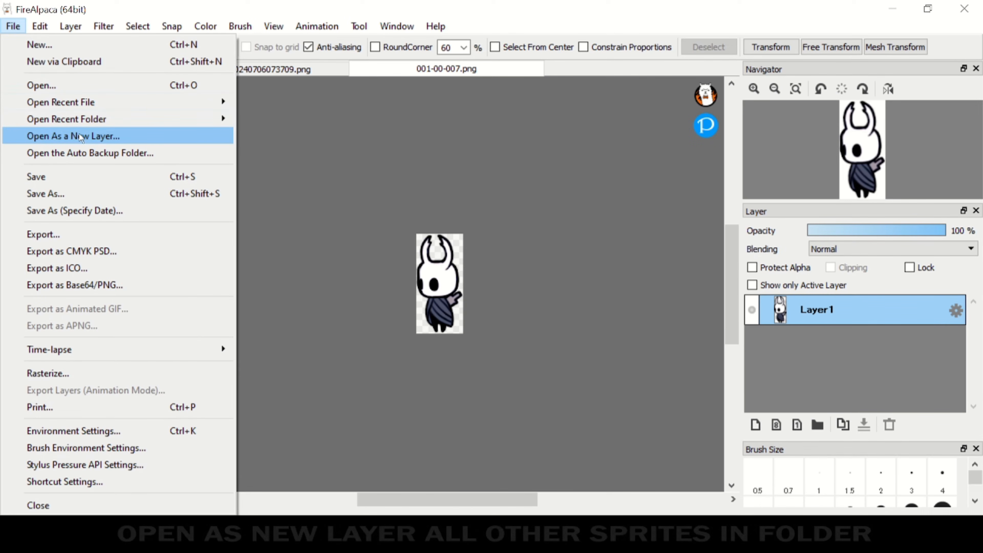
click(138, 136)
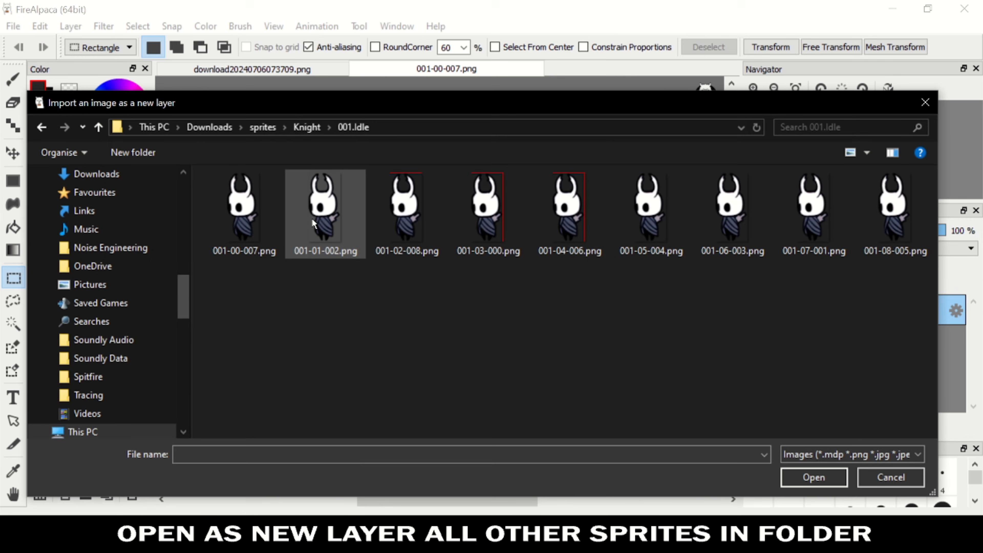
click(312, 218)
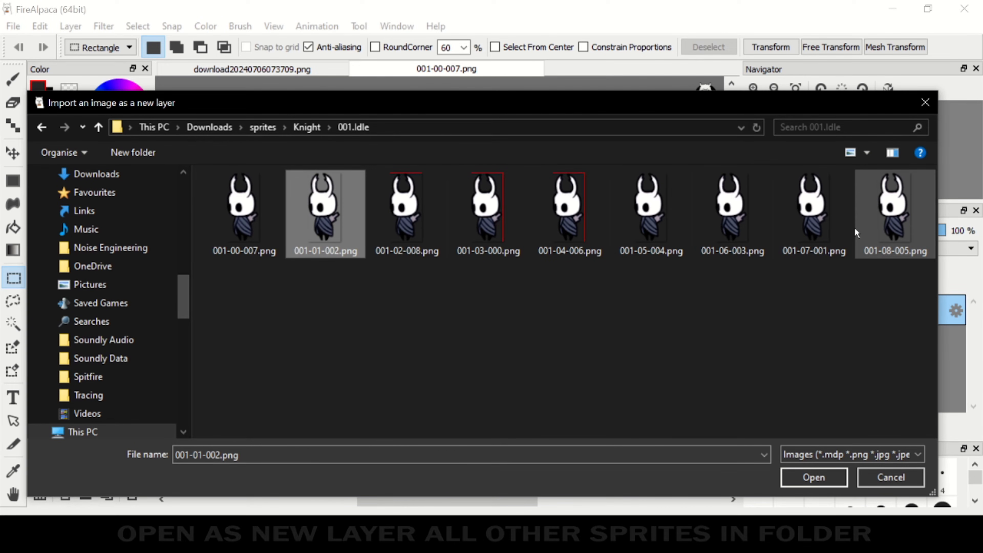
key(ctrl+a)
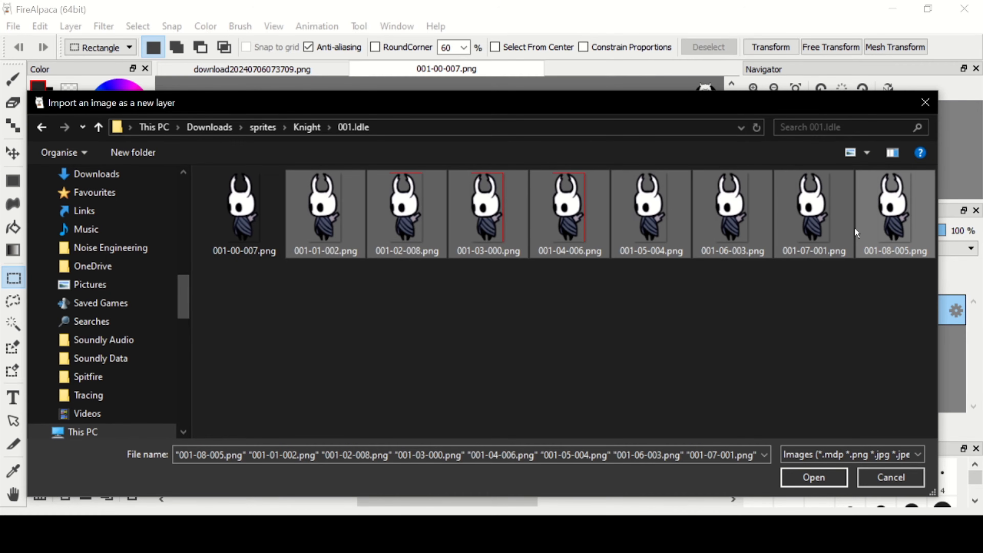
key(Return)
drag(213, 116, 307, 311)
drag(203, 107, 243, 213)
drag(314, 121, 527, 456)
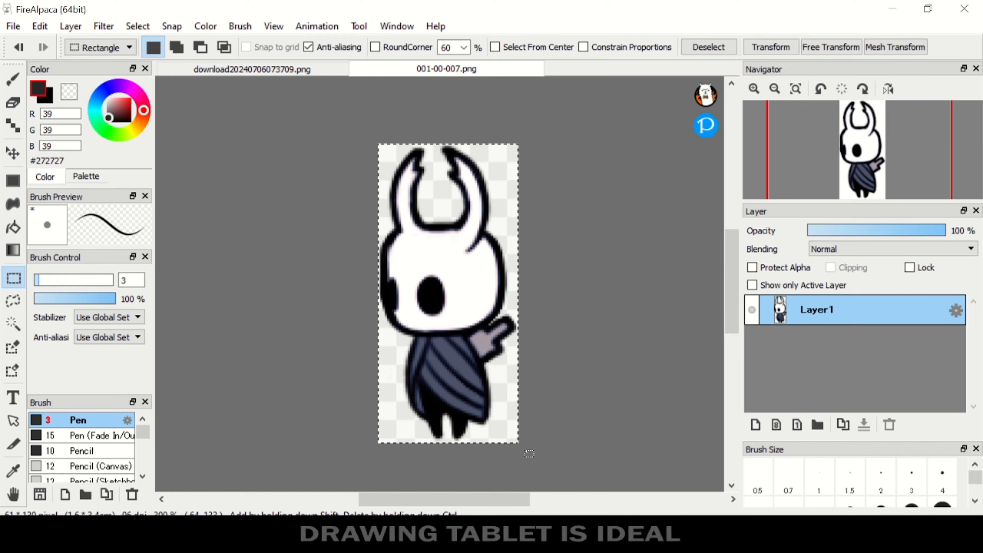
click(532, 452)
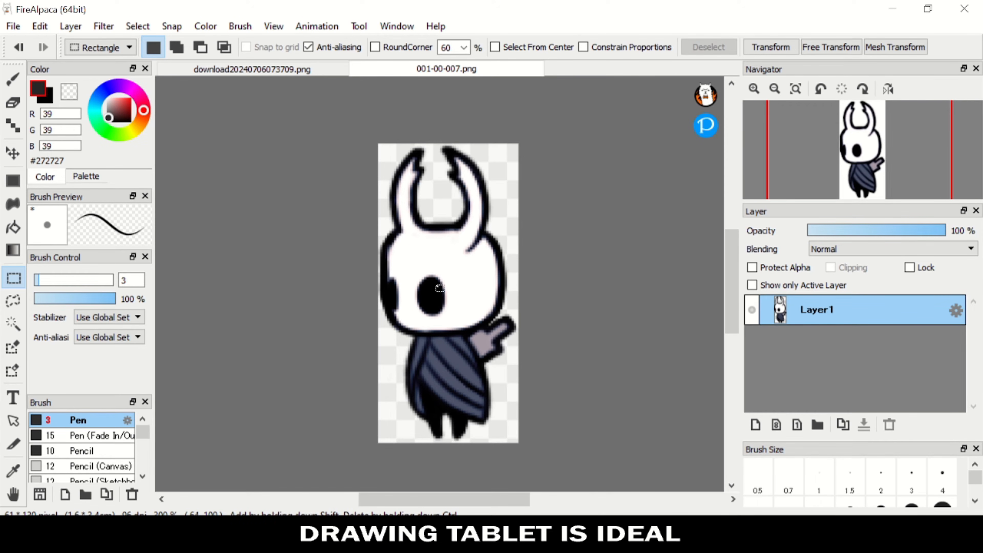
Set the drawing colour to black and pick the size 50 AirBrush as the brush
click(107, 121)
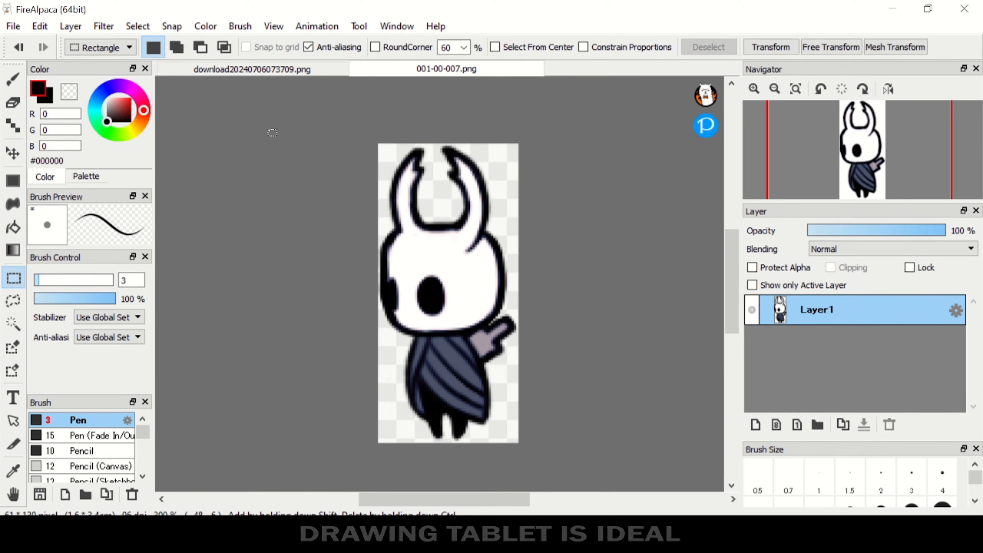
click(13, 80)
scroll(111, 462, down, 3)
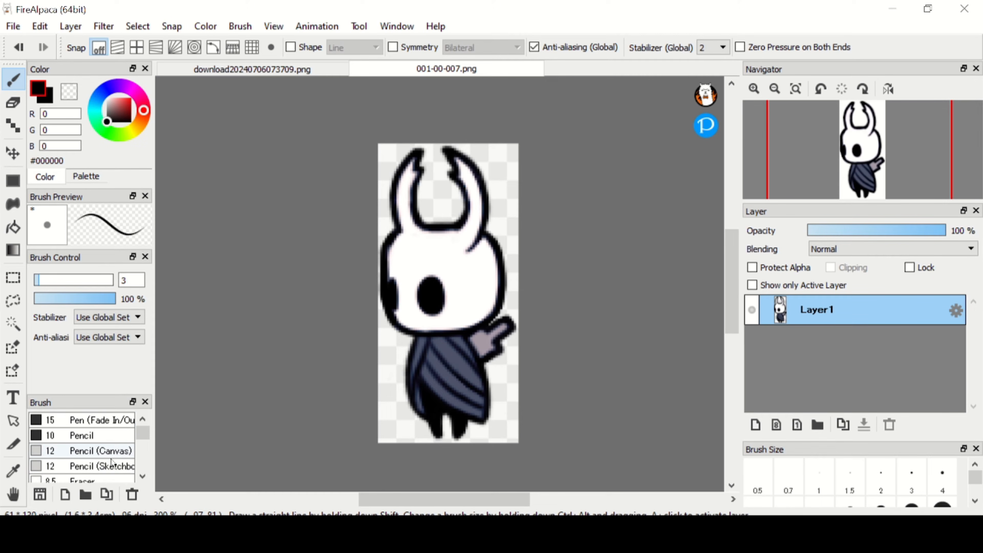
scroll(111, 462, up, 2)
scroll(111, 460, down, 4)
scroll(112, 462, down, 1)
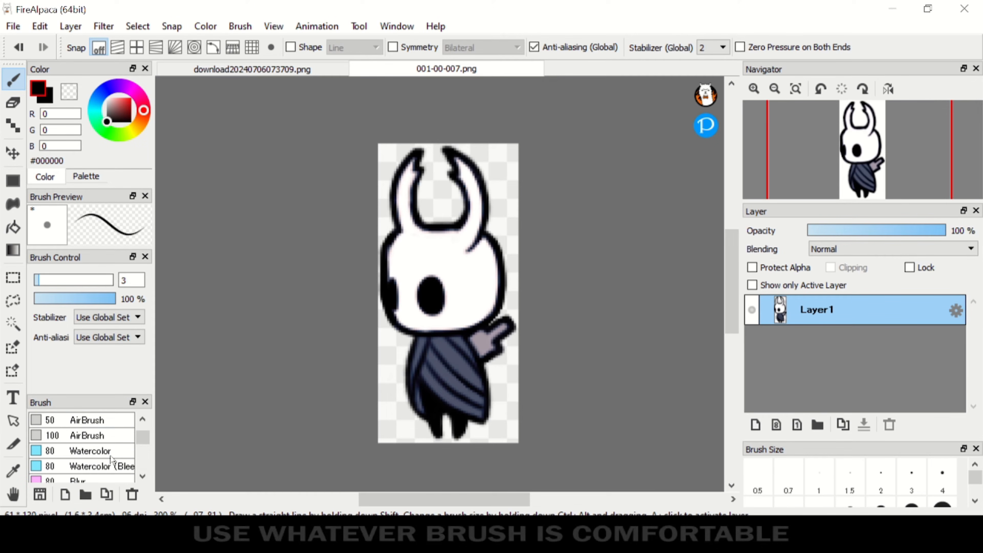
scroll(112, 460, up, 1)
click(108, 435)
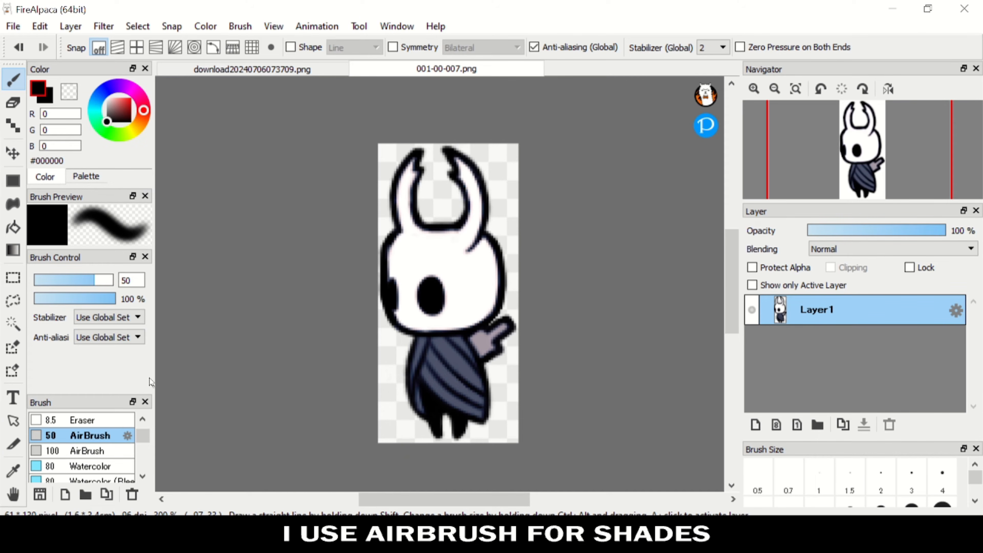
Switch the brush to the Pen and set its size to 4
scroll(141, 439, up, 3)
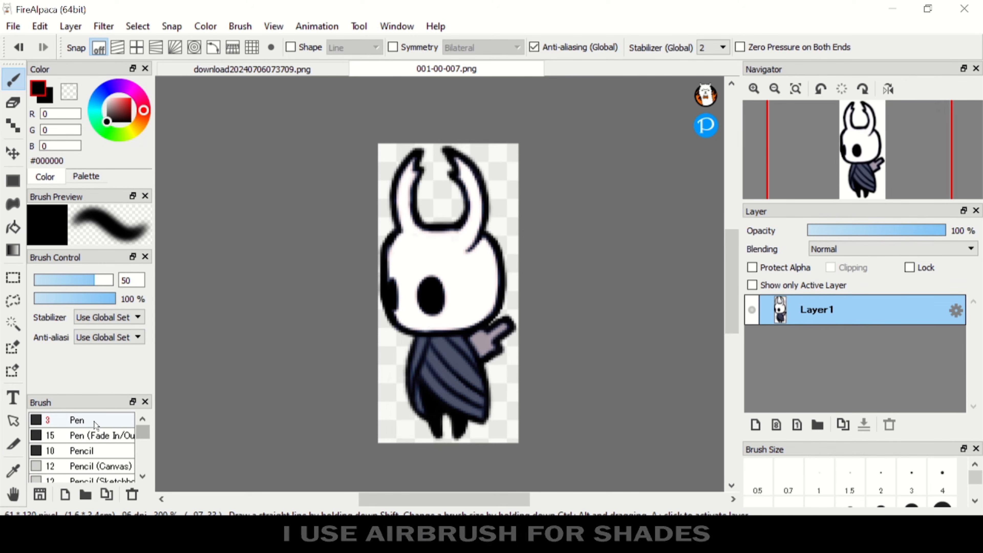
click(77, 420)
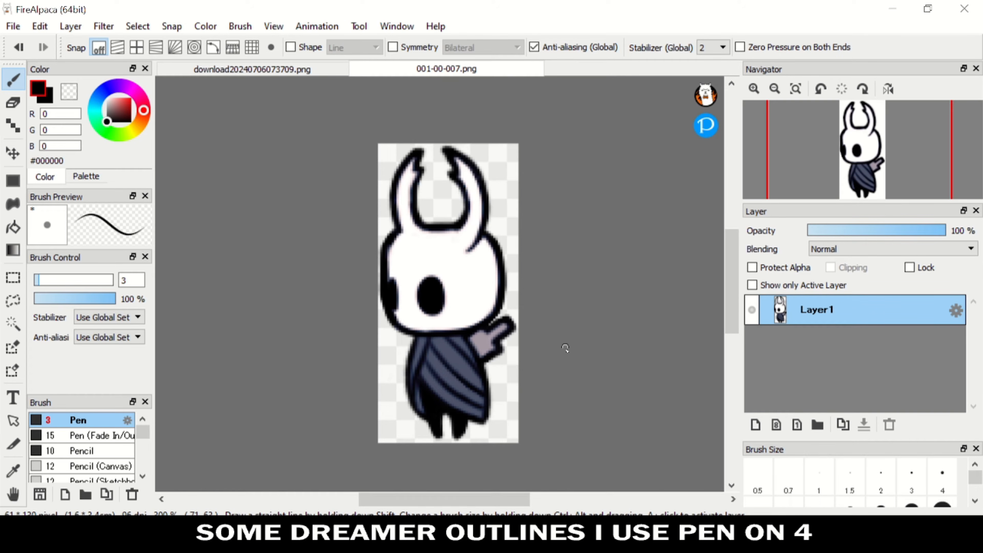
click(933, 476)
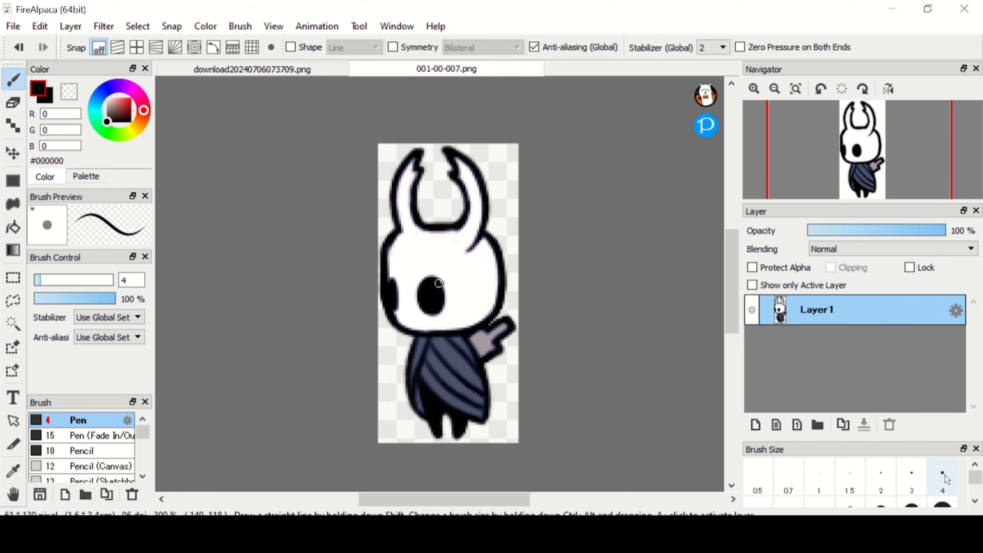
Lower Layer1's opacity to 67% and add a new empty layer above it
drag(915, 230, 900, 230)
click(71, 26)
click(83, 46)
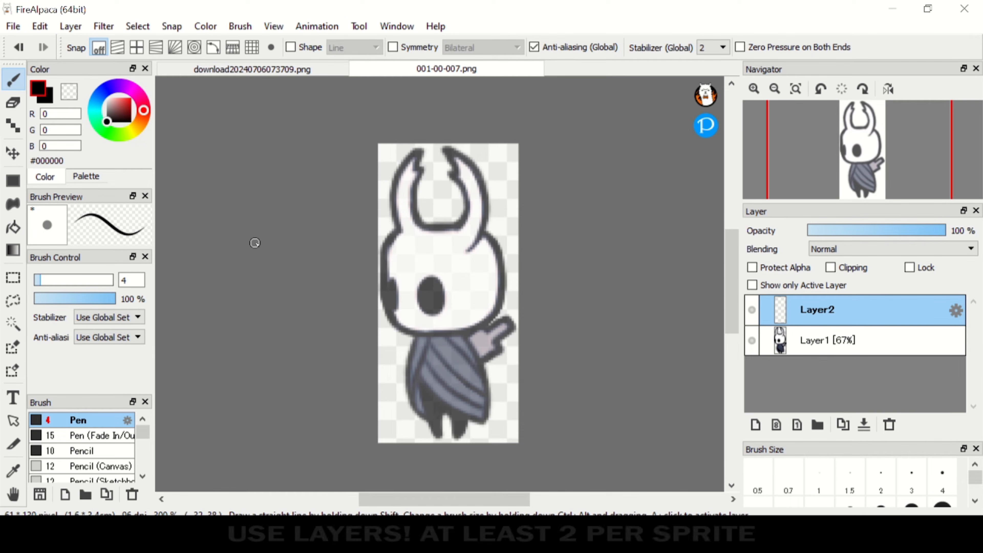
Look at the vessel reference image download20240706073709.png and return to the 001-00-007.png sprite
mouse_move(906, 116)
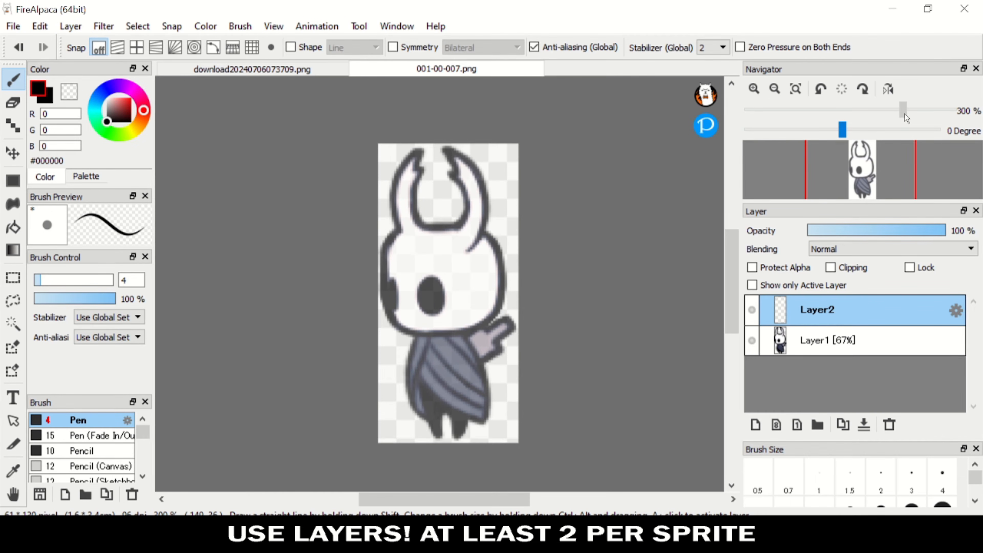
drag(905, 114, 929, 114)
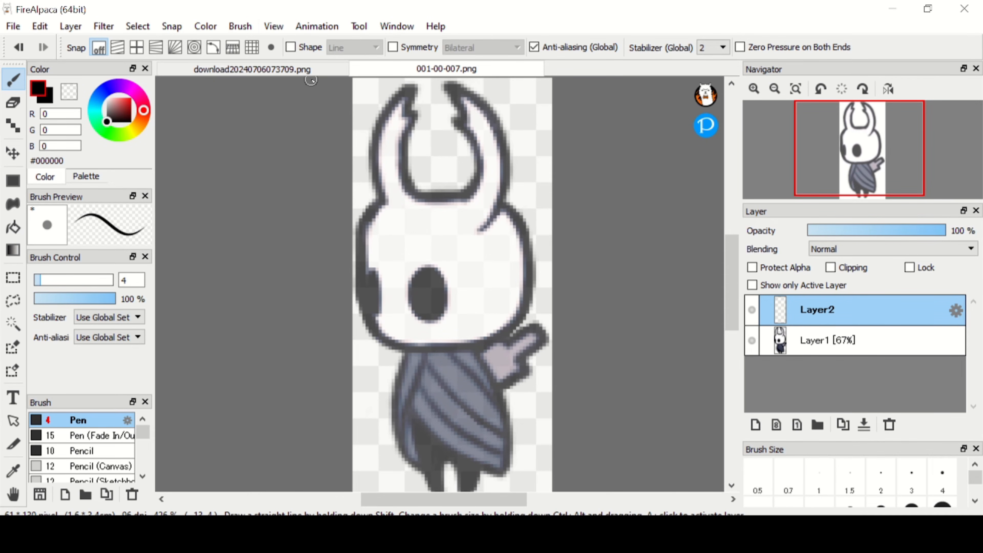
click(310, 73)
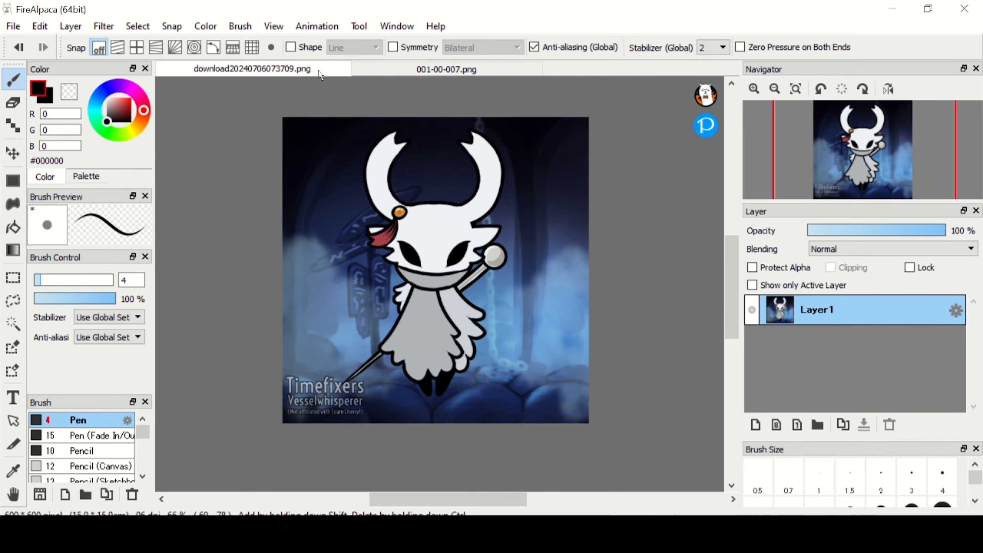
click(403, 73)
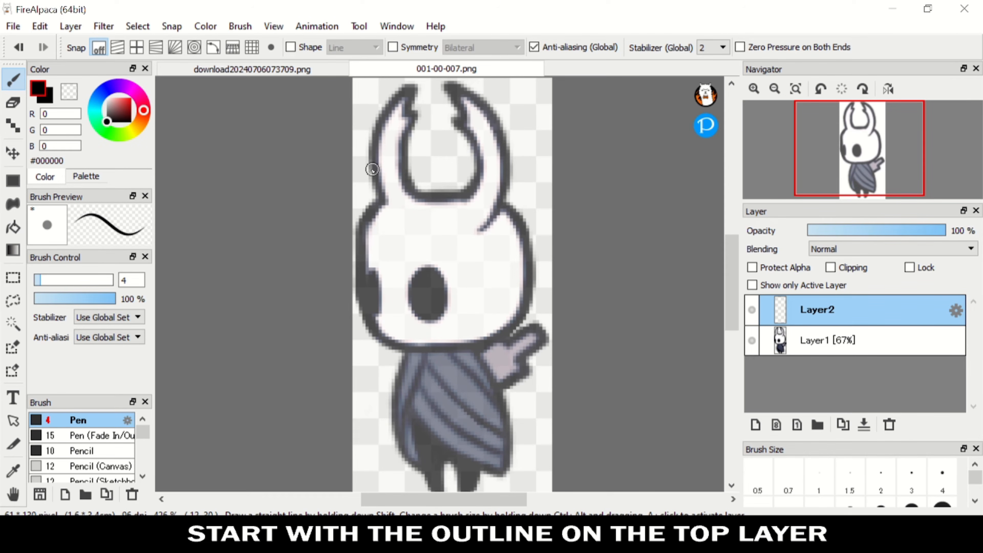
On Layer2, outline the round ornament and its hanging tassel on the right side of the mask with a size 3 pen
click(911, 476)
drag(372, 207, 387, 185)
key(ctrl+z)
drag(478, 218, 479, 219)
mouse_move(492, 232)
mouse_down()
mouse_move(481, 260)
mouse_move(476, 244)
mouse_up()
Draw the two pointed black eyes and trace the lower edge of the mask on Layer2
mouse_move(419, 306)
mouse_down()
mouse_move(404, 313)
mouse_move(460, 281)
mouse_up()
key(e)
key(b)
drag(361, 256, 376, 313)
drag(405, 348, 522, 310)
Draw the collar line below the face and start the ragged cloak outline along its left side and front
scroll(465, 293, down, 1)
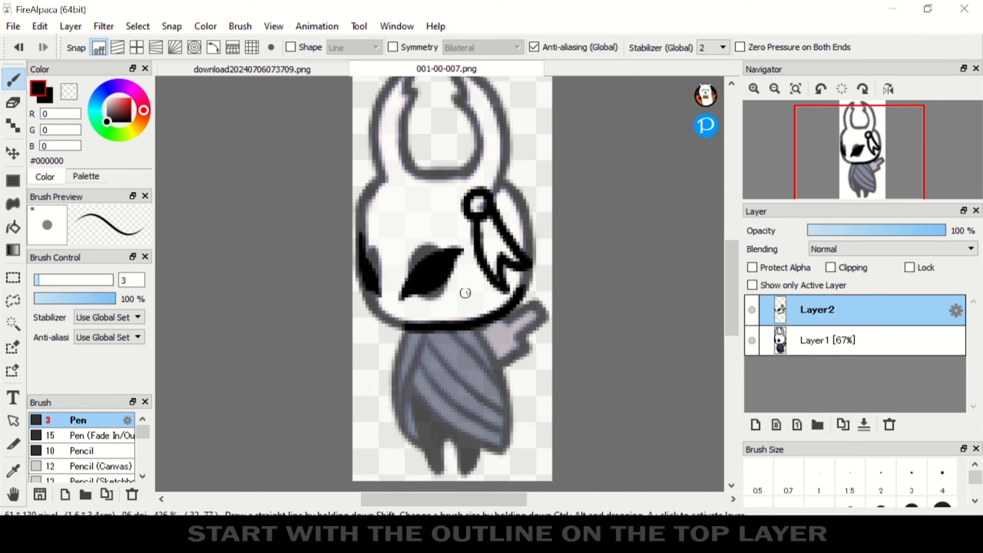
key(ctrl+z)
mouse_move(382, 314)
mouse_down()
mouse_move(499, 314)
mouse_move(384, 318)
mouse_up()
mouse_move(424, 337)
mouse_down()
mouse_move(428, 403)
mouse_move(386, 359)
mouse_move(396, 333)
mouse_up()
drag(430, 399, 482, 401)
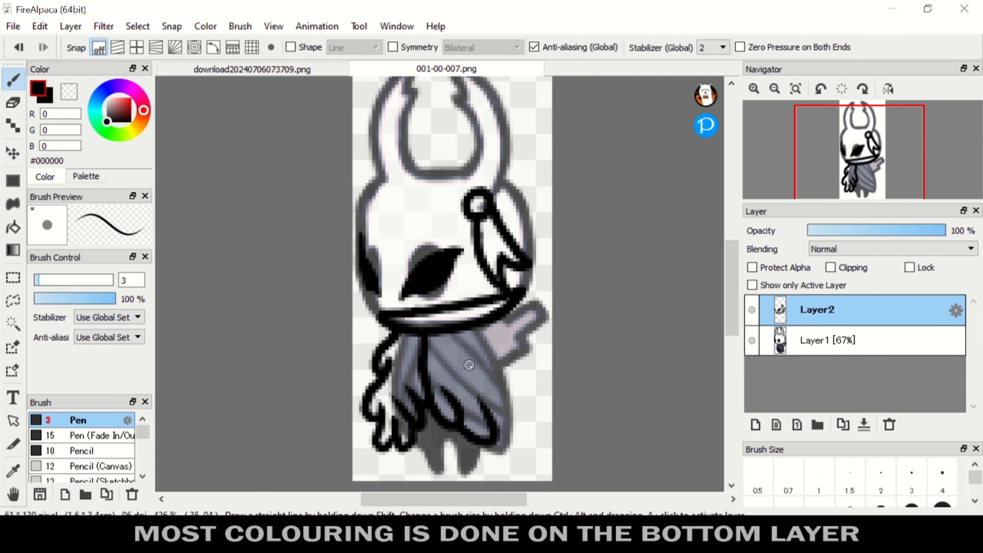
Outline the right side of the ragged cloak and clean up and redraw its inner fold lines
drag(489, 445, 499, 364)
drag(484, 327, 509, 370)
key(e)
key(b)
mouse_move(424, 371)
mouse_down()
mouse_move(377, 435)
mouse_move(429, 364)
mouse_up()
drag(434, 334, 437, 383)
Outline the legs and the round-ended nail behind the shoulder, and extend the cloak's lower left tip into a point
mouse_move(436, 405)
mouse_down()
mouse_move(449, 426)
mouse_move(432, 465)
mouse_up()
drag(462, 436, 473, 465)
mouse_move(518, 318)
mouse_down()
mouse_move(538, 302)
mouse_move(496, 339)
mouse_up()
drag(524, 329, 503, 352)
drag(731, 313, 731, 318)
drag(388, 428, 364, 446)
drag(731, 324, 731, 305)
Outline the spikes on the right of the mask, both horns with their new tips, and the mask's left edge
mouse_move(503, 259)
mouse_down()
mouse_move(523, 288)
mouse_move(519, 329)
mouse_up()
drag(418, 131, 419, 211)
drag(416, 132, 377, 218)
drag(464, 210, 492, 138)
drag(497, 116, 524, 250)
drag(381, 219, 365, 234)
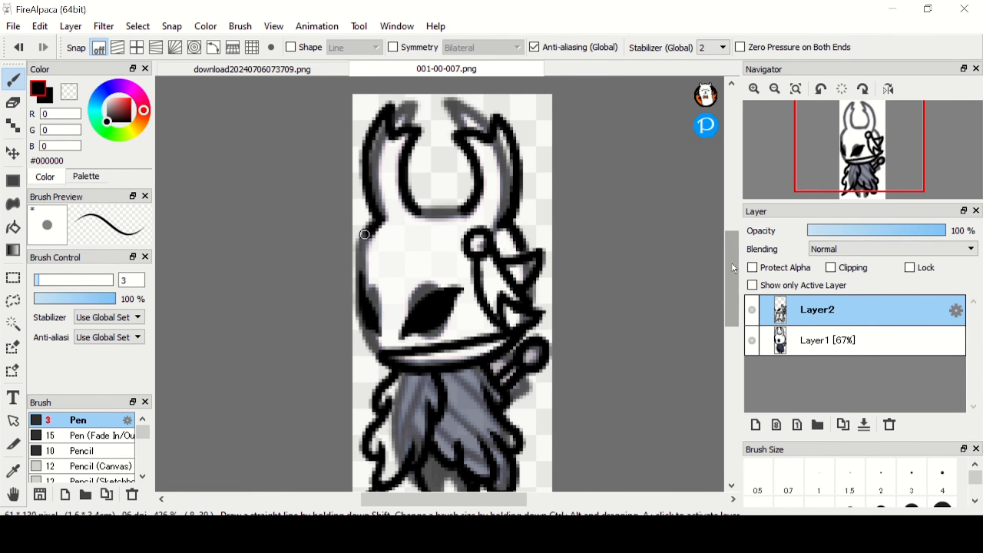
drag(732, 263, 733, 269)
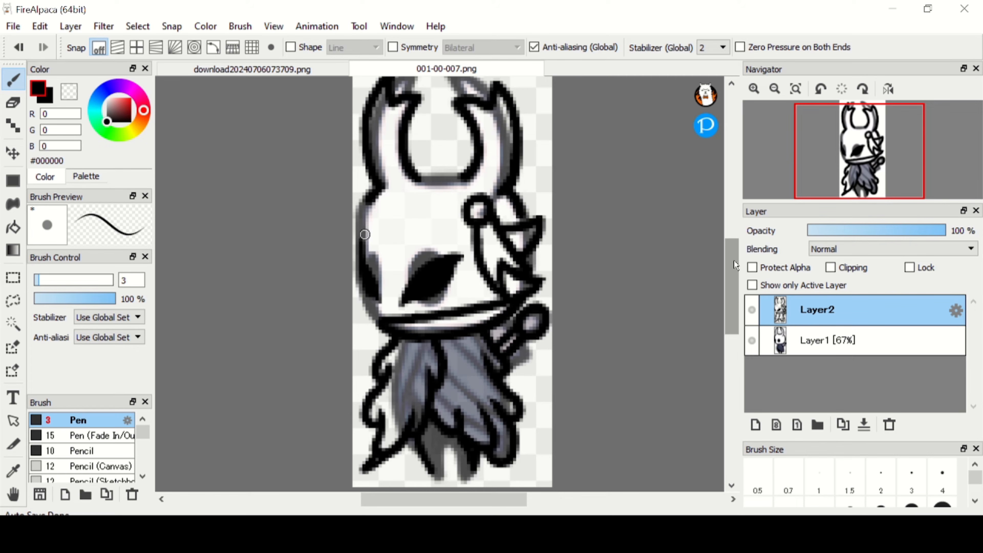
Erase the original horn tips that stick out beyond the new outline on Layer1 with a size 3 eraser
click(14, 103)
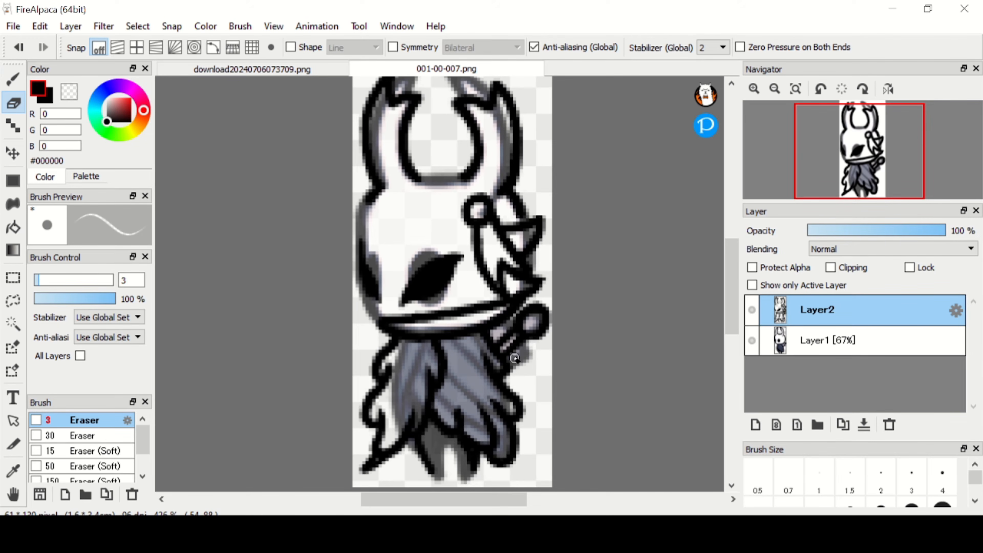
click(809, 340)
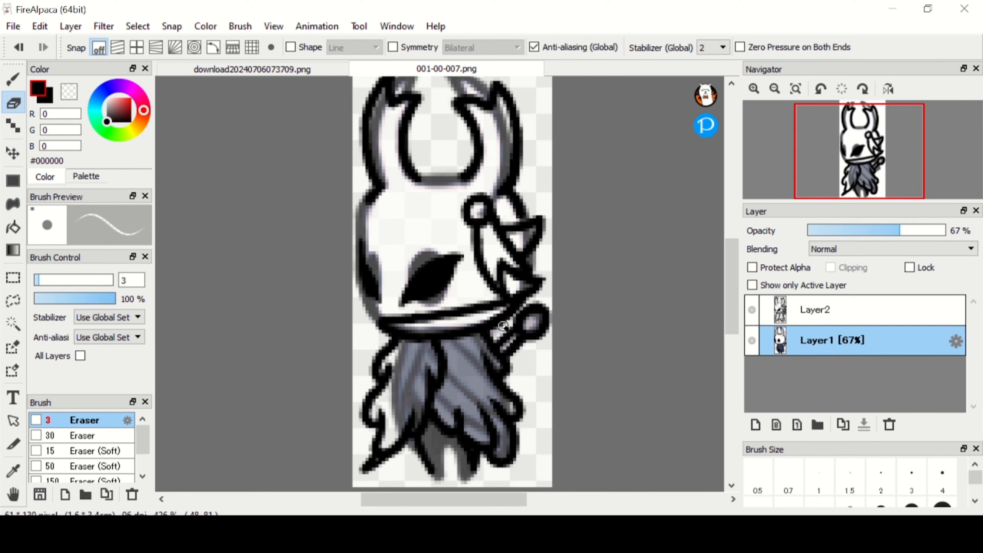
drag(731, 290, 731, 284)
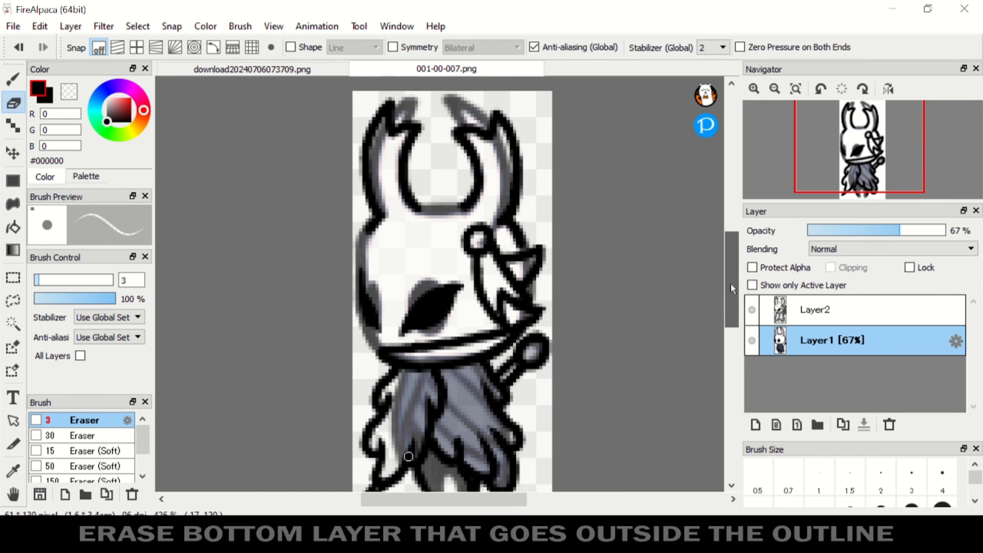
mouse_move(471, 102)
mouse_down()
mouse_move(443, 110)
mouse_move(457, 92)
mouse_move(450, 113)
mouse_move(479, 109)
mouse_move(472, 124)
mouse_move(484, 127)
mouse_move(456, 99)
mouse_move(415, 102)
mouse_up()
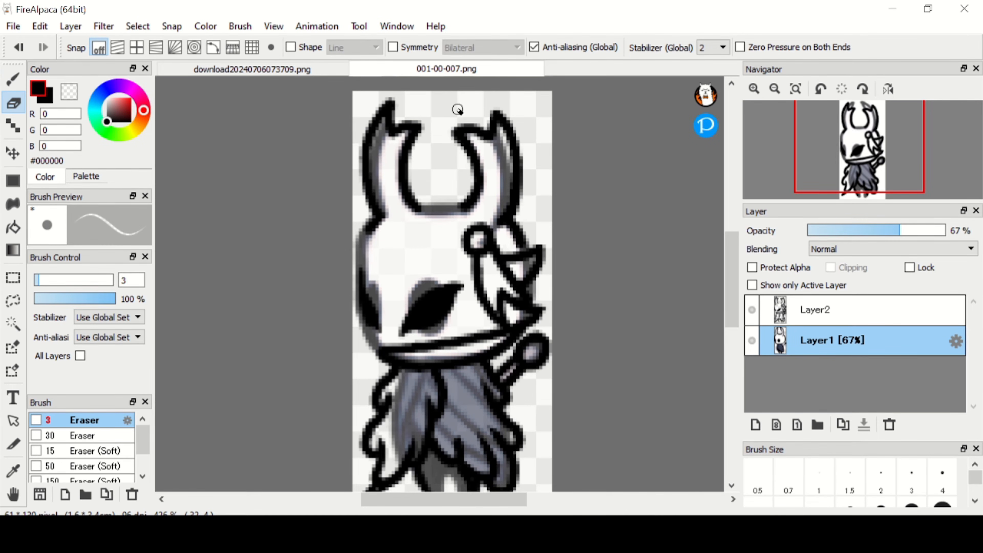
Paint the insides of both horns and the mask's side spikes white on Layer1 with the size 3 pen
drag(729, 278, 730, 285)
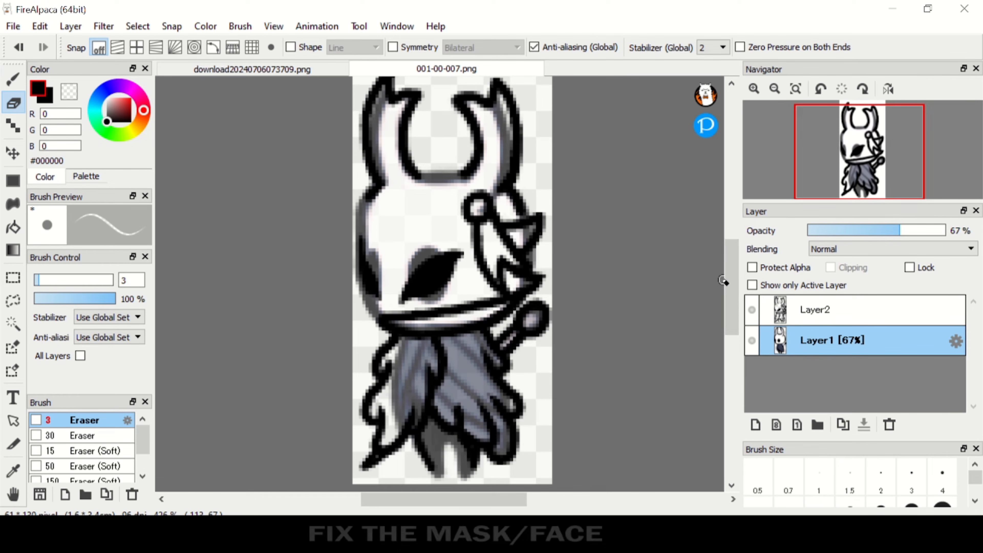
key(x)
click(13, 81)
mouse_move(502, 110)
mouse_down()
mouse_move(492, 113)
mouse_move(502, 162)
mouse_up()
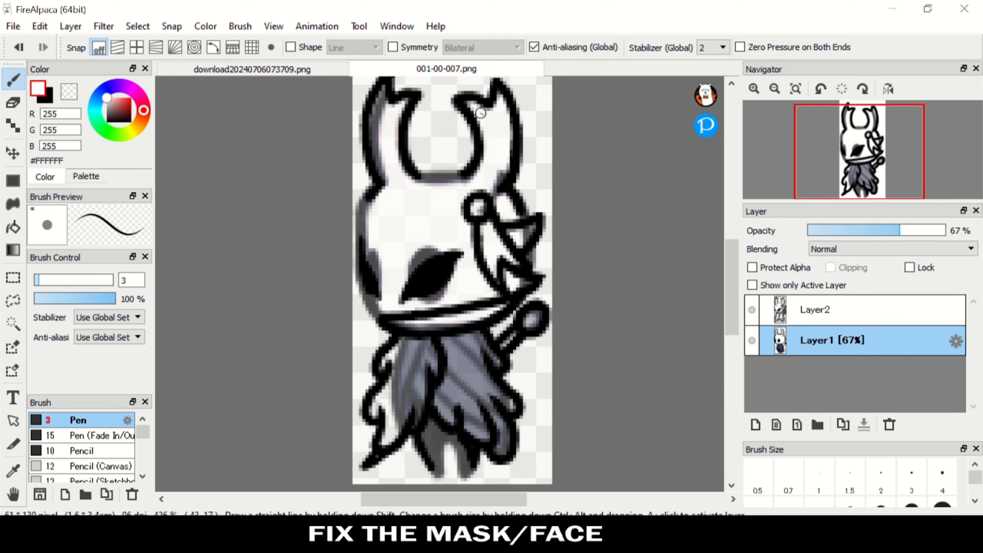
drag(481, 113, 499, 200)
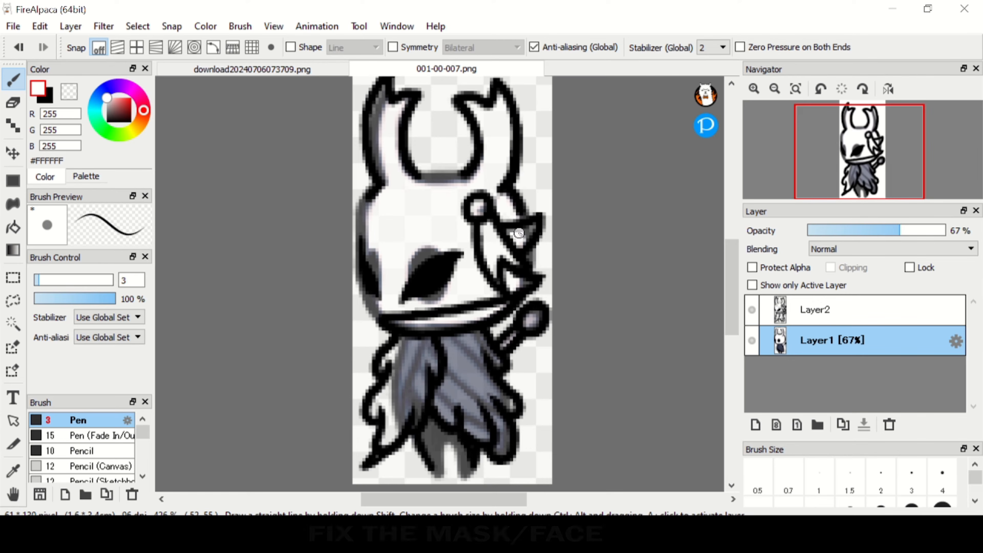
drag(519, 232, 527, 239)
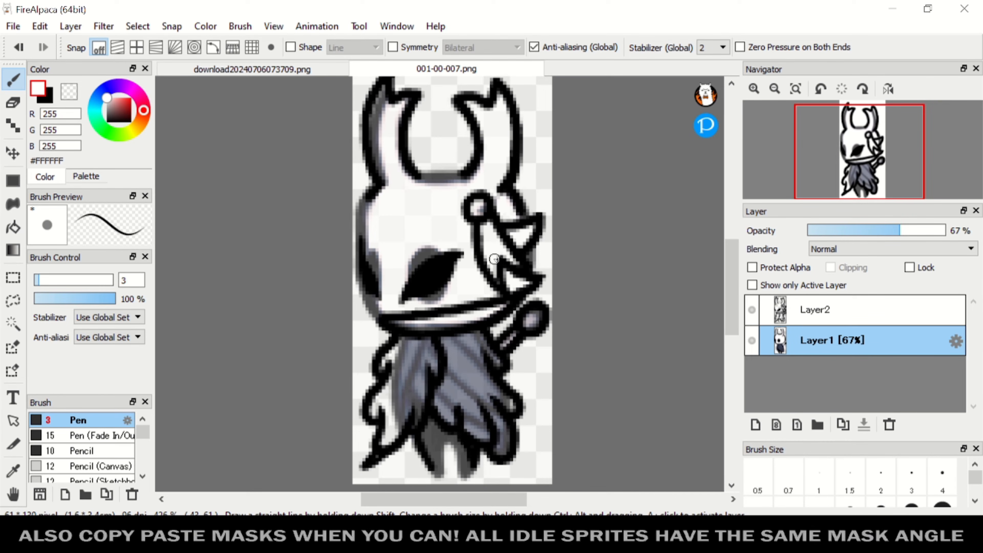
drag(383, 107, 403, 101)
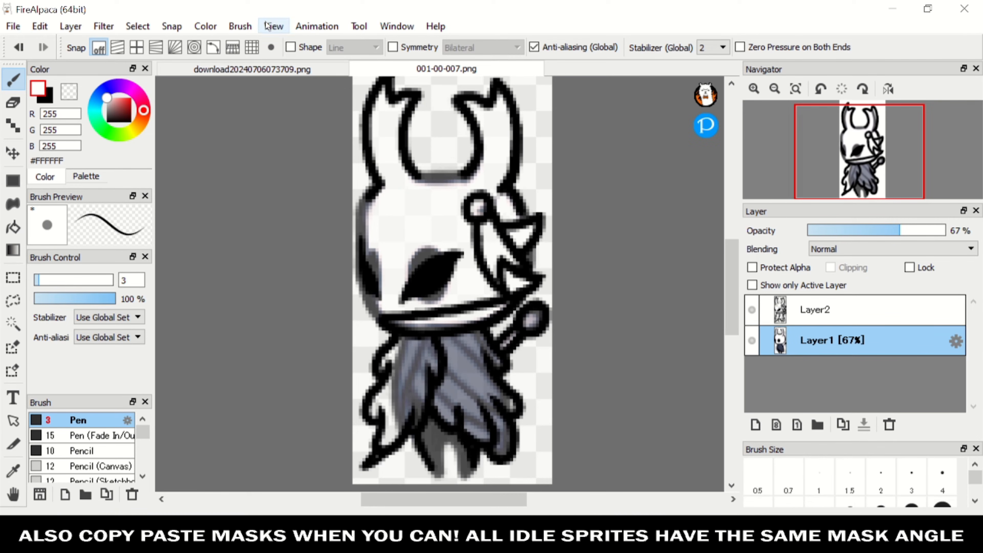
Check the sprite against the dark checkered pattern, and turn the pattern off again
click(274, 26)
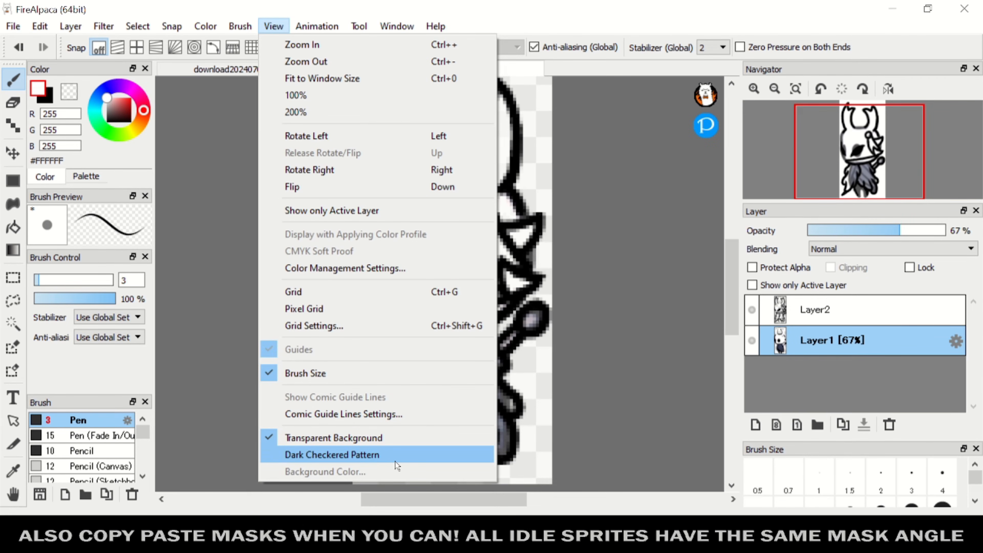
click(387, 453)
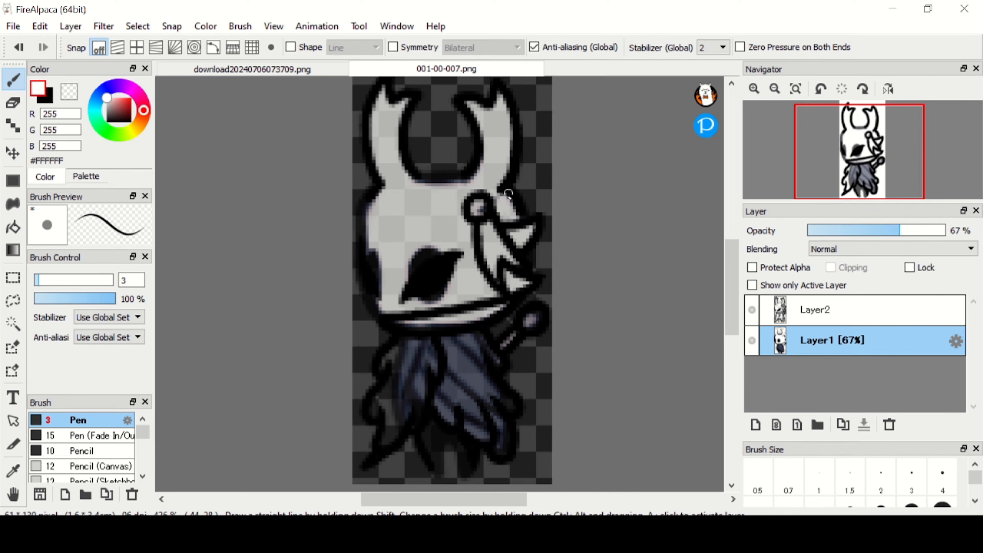
click(273, 26)
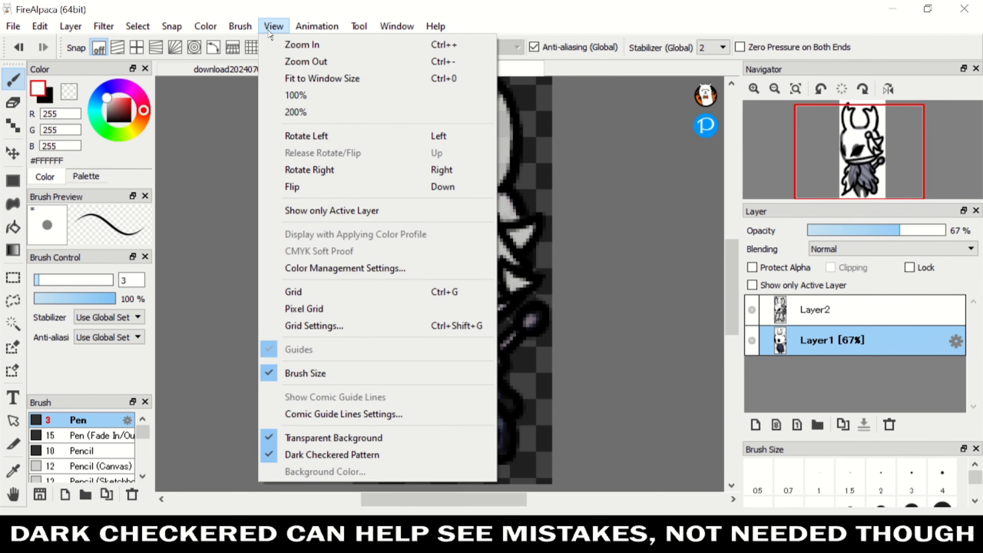
click(332, 456)
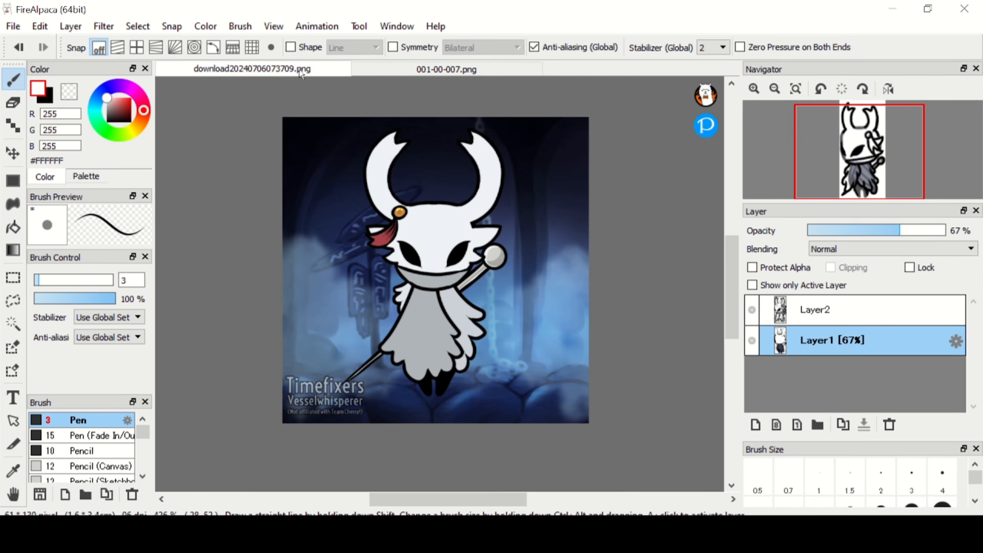
Sample the two cloak greys, including #AEB4BA, from the reference image and paint the sprite's cloak and collar with them on Layer1
key(i)
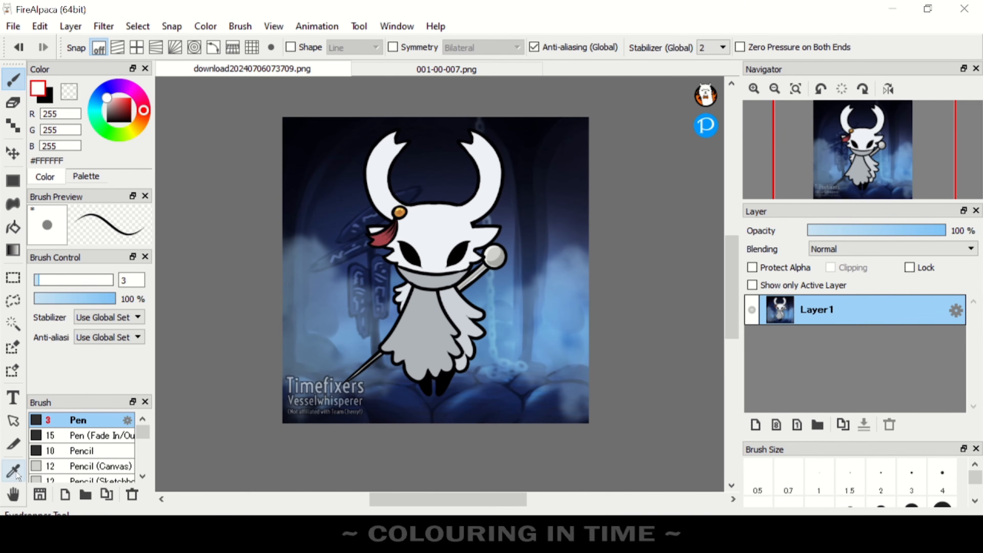
click(425, 315)
key(x)
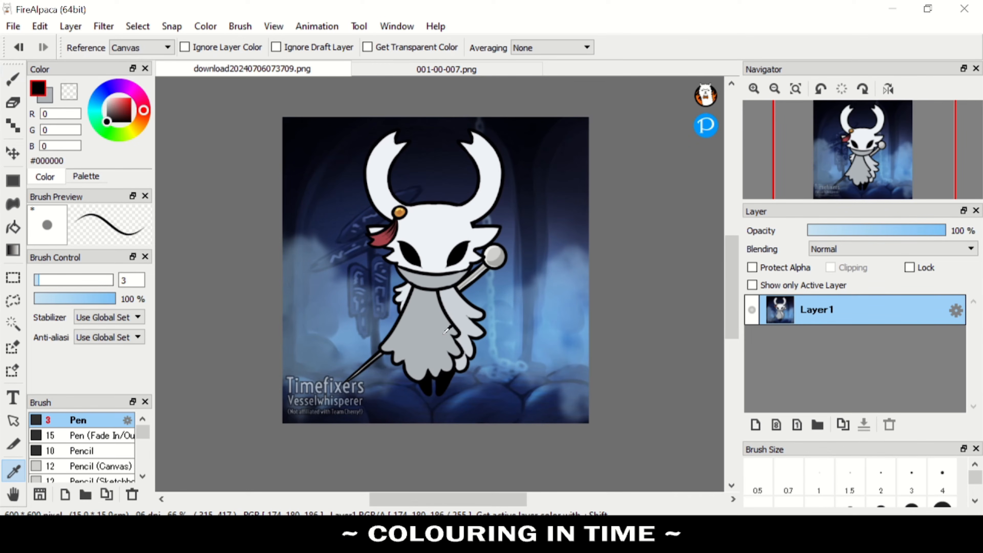
click(464, 306)
click(449, 69)
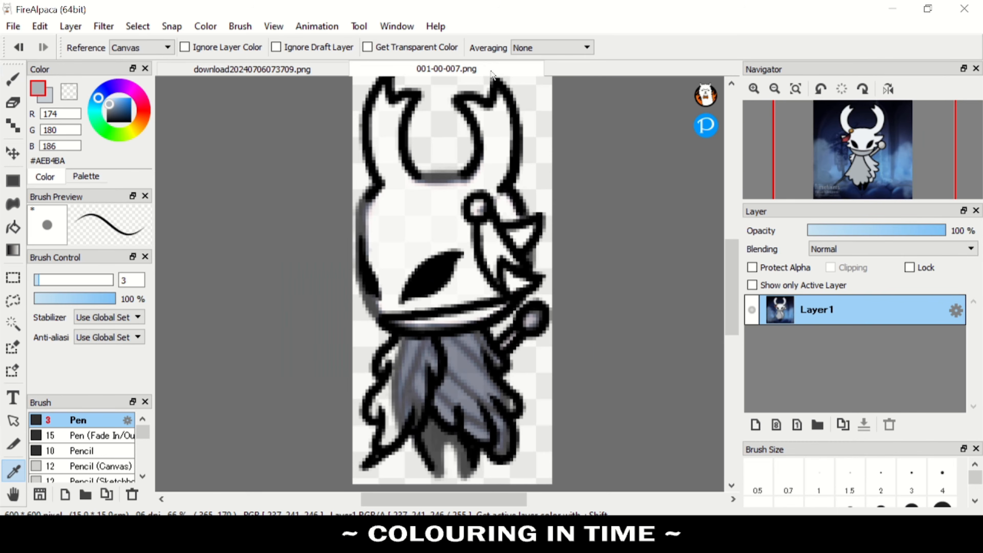
key(b)
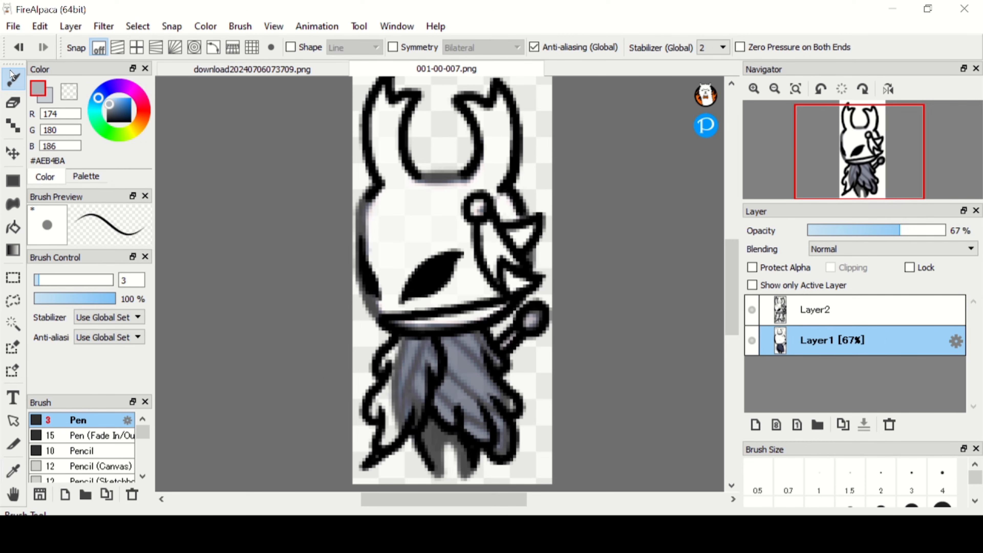
mouse_move(420, 364)
mouse_down()
mouse_move(402, 399)
mouse_move(419, 424)
mouse_up()
key(x)
mouse_move(449, 345)
mouse_down()
mouse_move(450, 377)
mouse_move(488, 321)
mouse_move(394, 321)
mouse_up()
Sample the mask ornament's colours from the reference image and paint the sprite's feather red #A3434A on Layer1
click(857, 309)
click(310, 69)
click(400, 212)
click(476, 69)
click(855, 340)
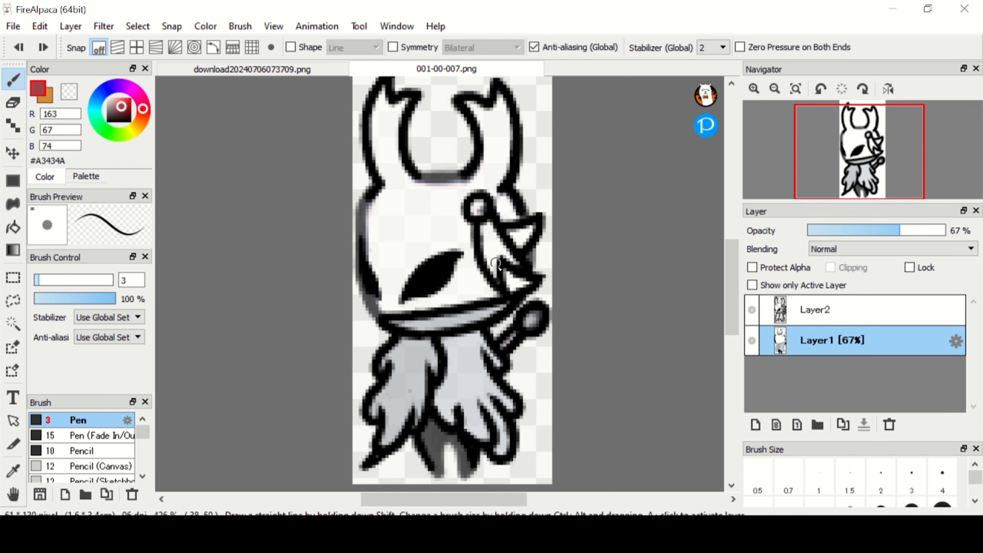
drag(485, 228, 511, 278)
Sample the ornament's orange from the reference image and paint the round bead above the red feather with it
click(310, 69)
click(399, 212)
click(476, 69)
key(b)
key(x)
drag(484, 225, 499, 252)
Set Layer1's opacity to 100%, pick up the cloak's grey #AEB4BA, and make Layer2 active
click(944, 230)
alt+click(406, 345)
click(851, 310)
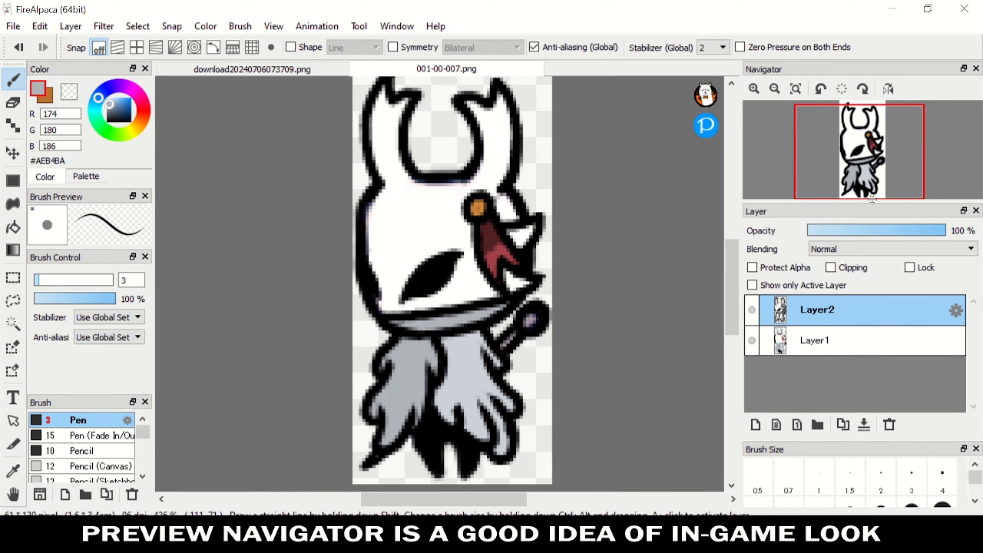
Add two new empty layers directly above Layer1
drag(876, 199, 875, 201)
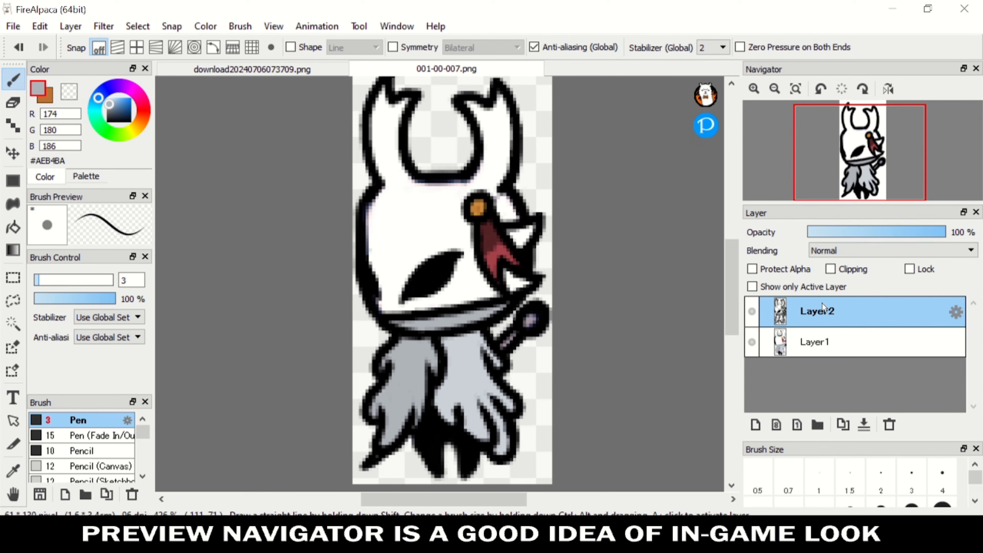
click(825, 334)
click(831, 314)
click(828, 339)
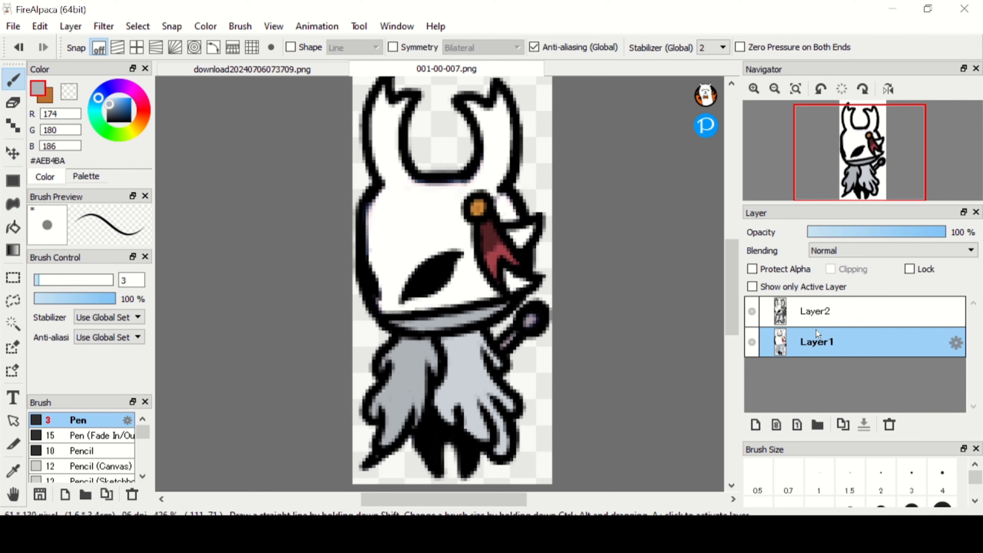
click(71, 26)
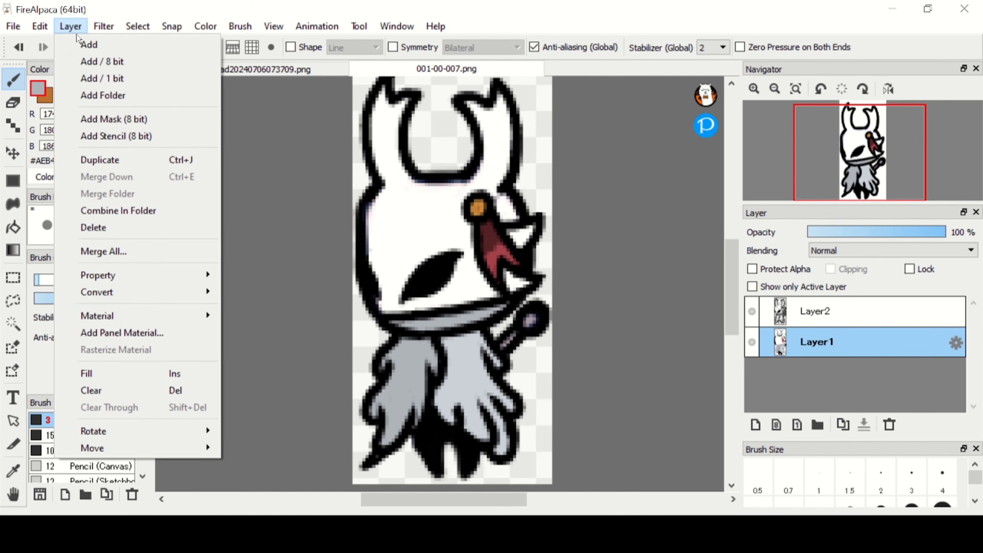
click(79, 42)
click(77, 25)
click(80, 43)
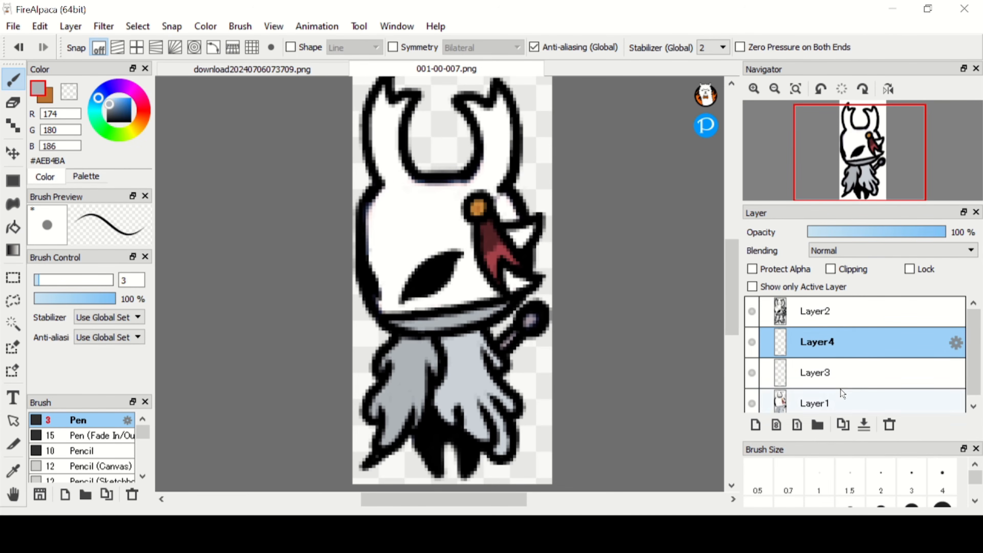
Move the two new empty layers above Layer2 and hide both of them
mouse_move(876, 154)
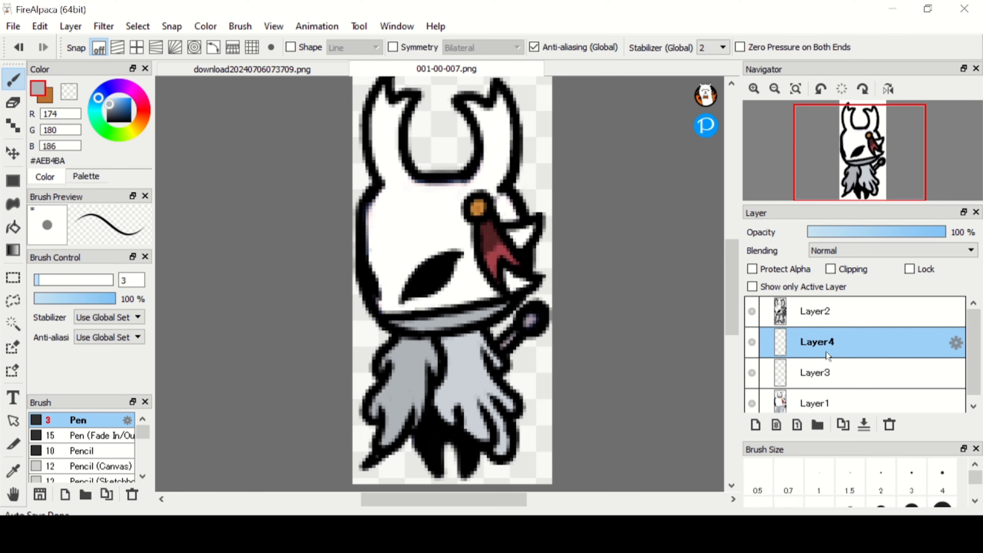
drag(815, 335, 814, 308)
drag(814, 381, 816, 328)
scroll(818, 324, down, 1)
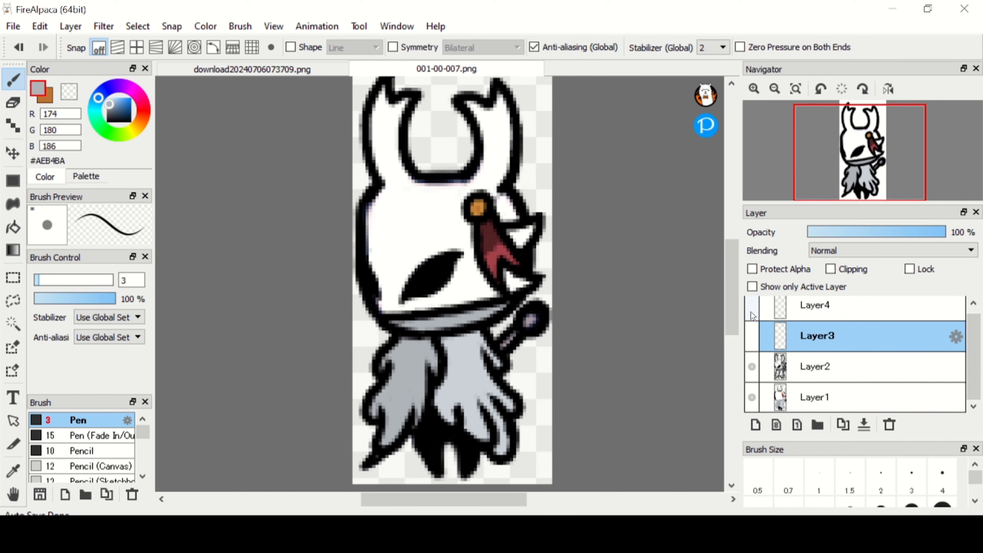
click(811, 389)
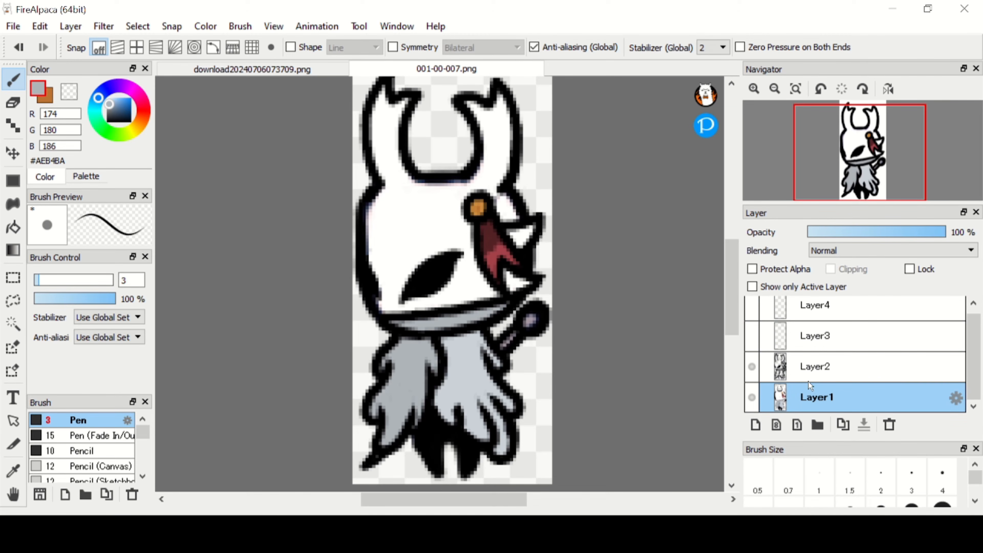
click(766, 364)
click(765, 400)
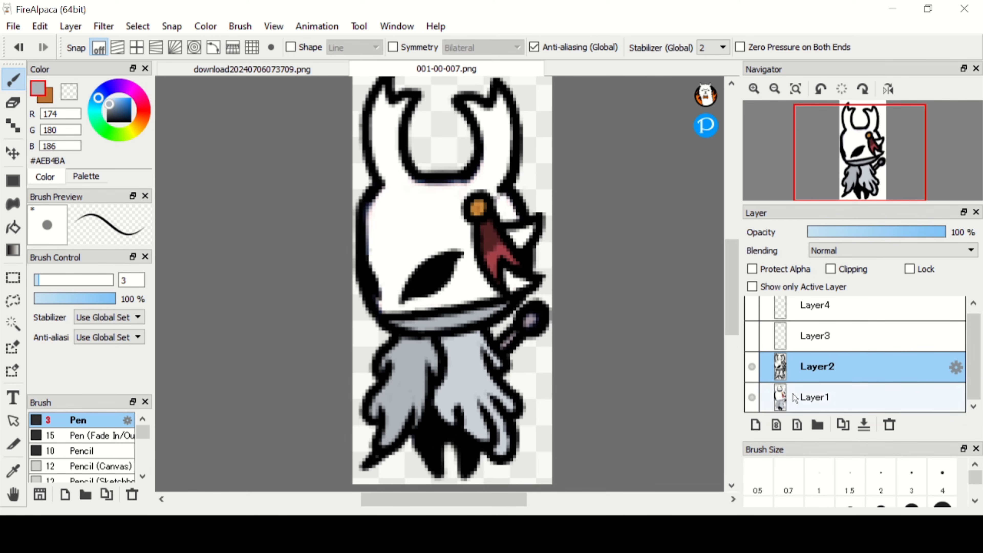
drag(731, 319, 730, 317)
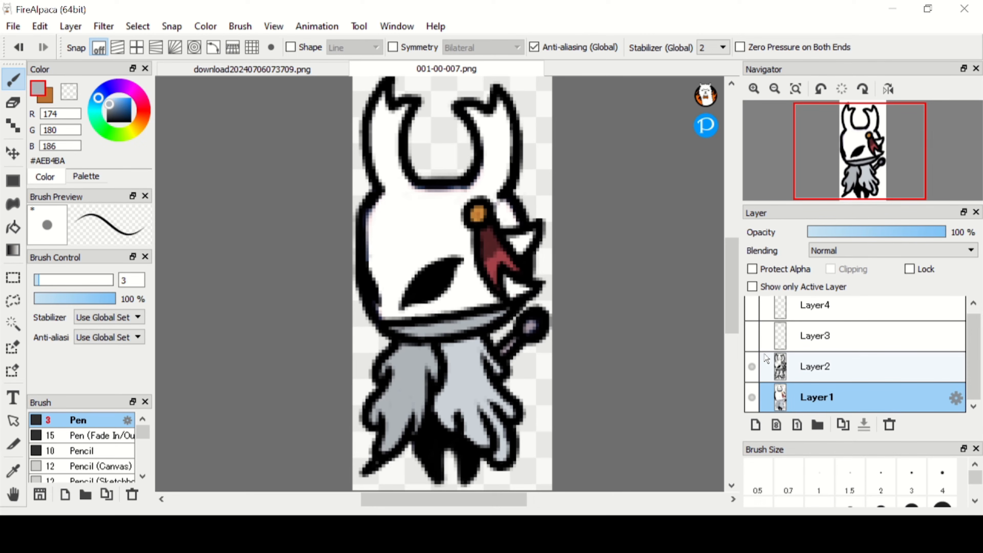
Review the sprite's export file formats, choose PNG (Transparent PNG), and close the export settings
click(15, 26)
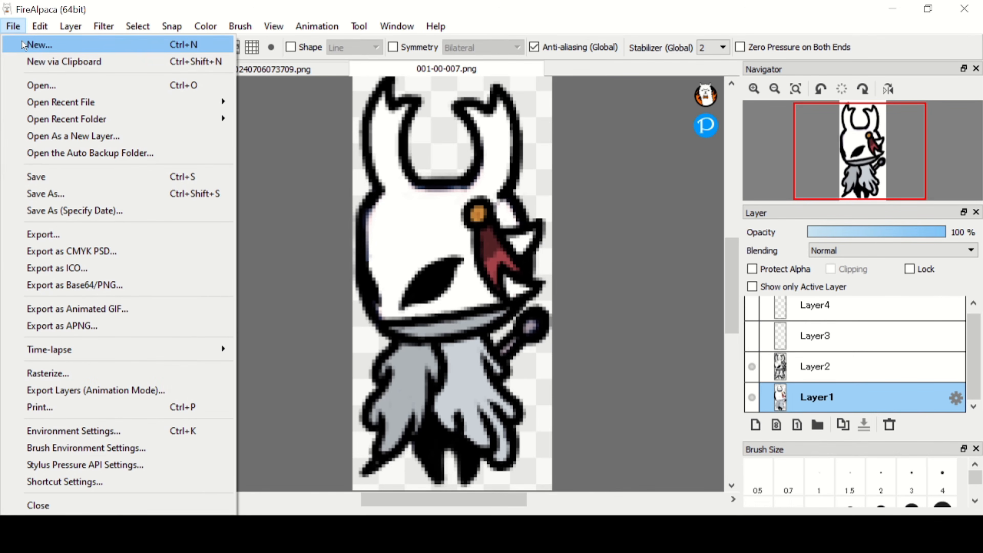
click(75, 237)
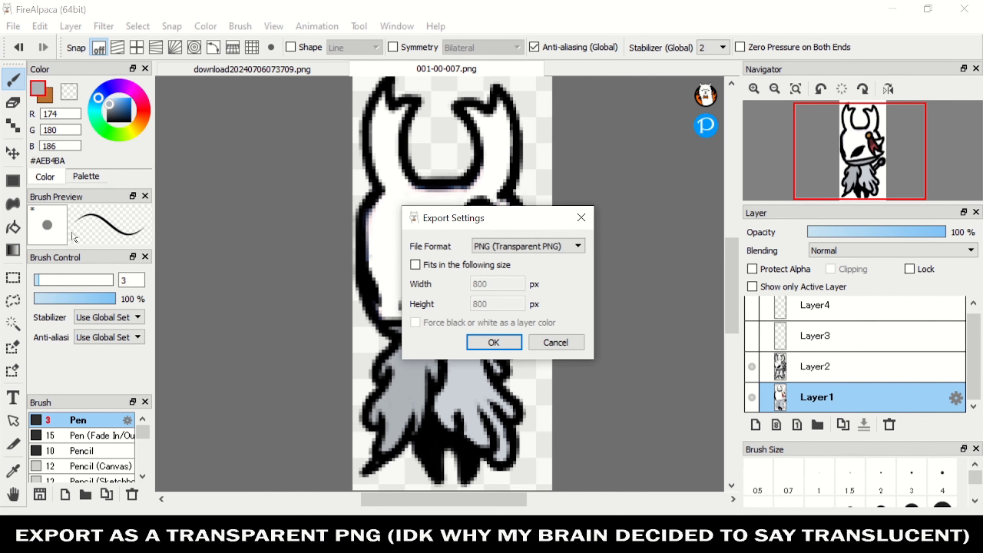
click(561, 245)
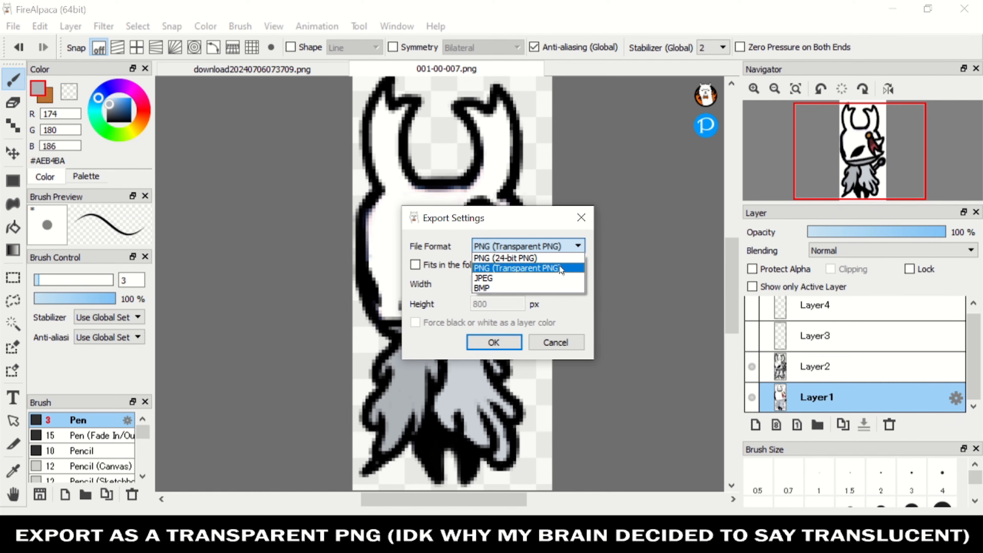
click(558, 257)
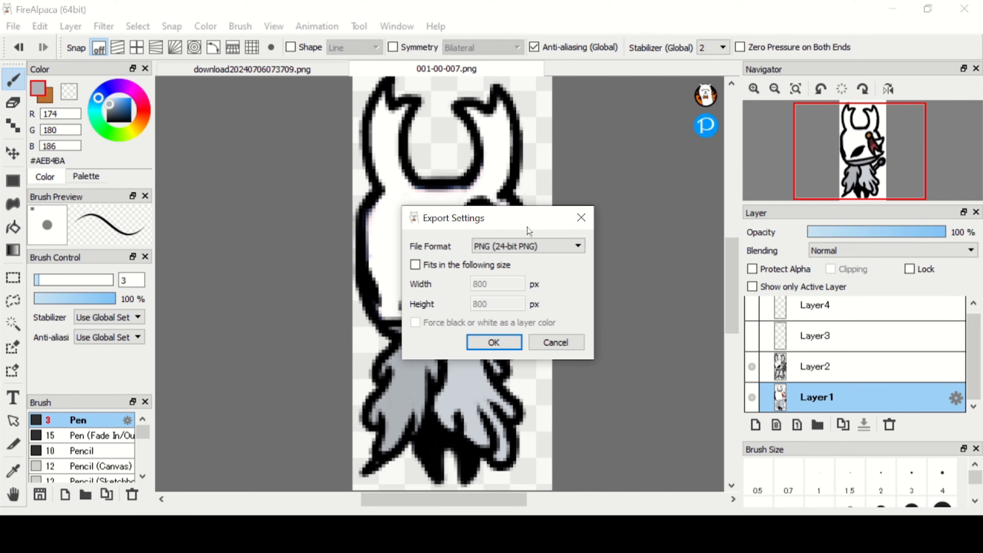
click(487, 248)
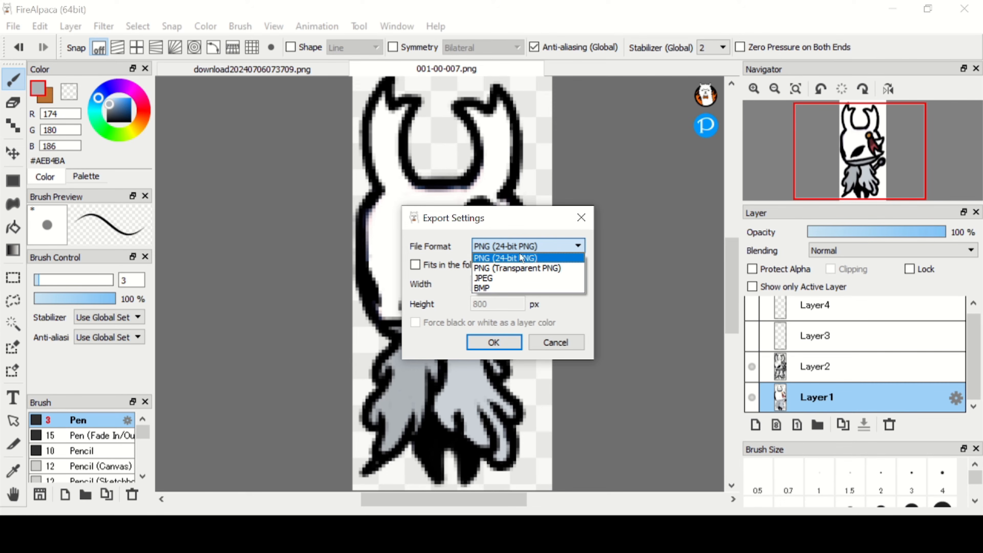
click(552, 267)
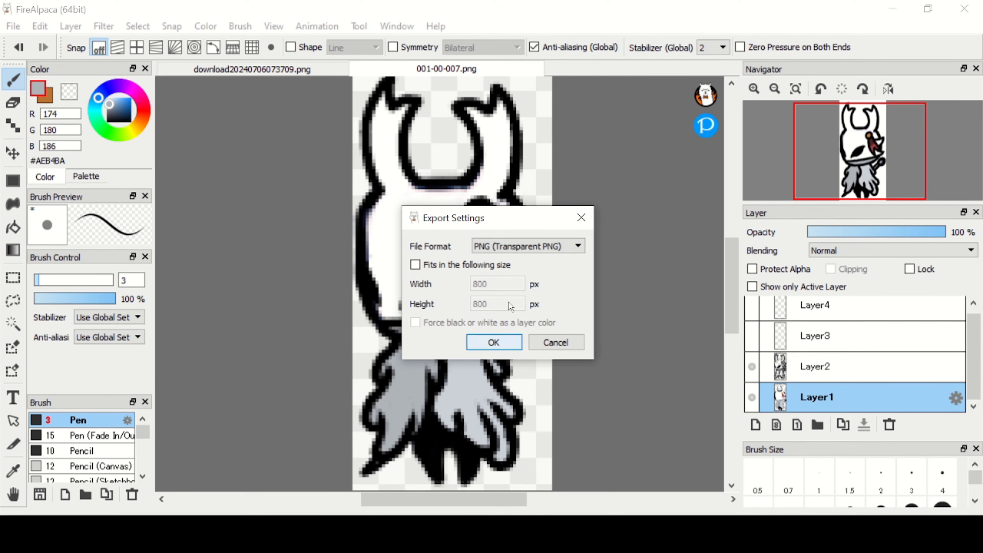
click(580, 218)
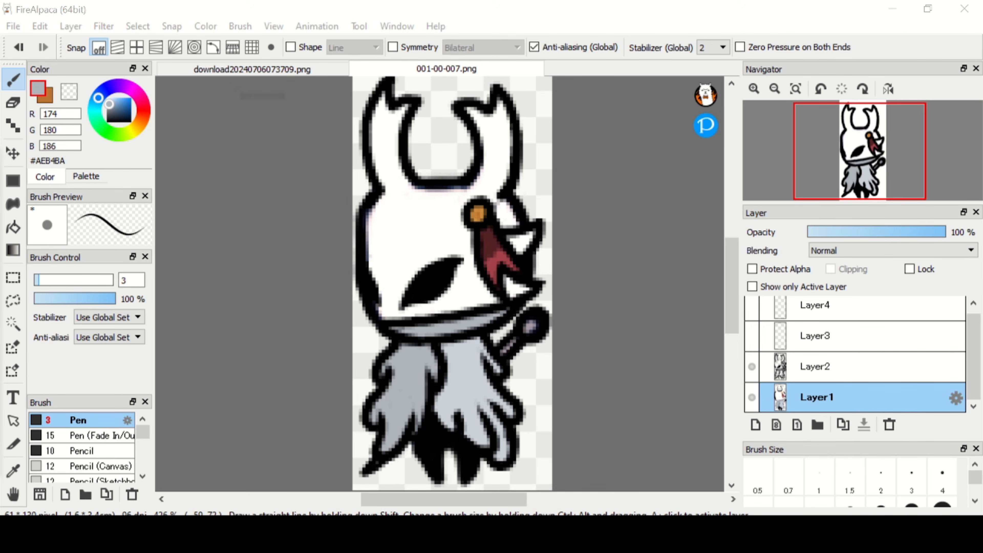
Switch to CustomKnight Creator and compare the previews of the Idle sprites 001-00-007.png and 001-01-002.png
drag(0, 162, 561, 36)
click(641, 353)
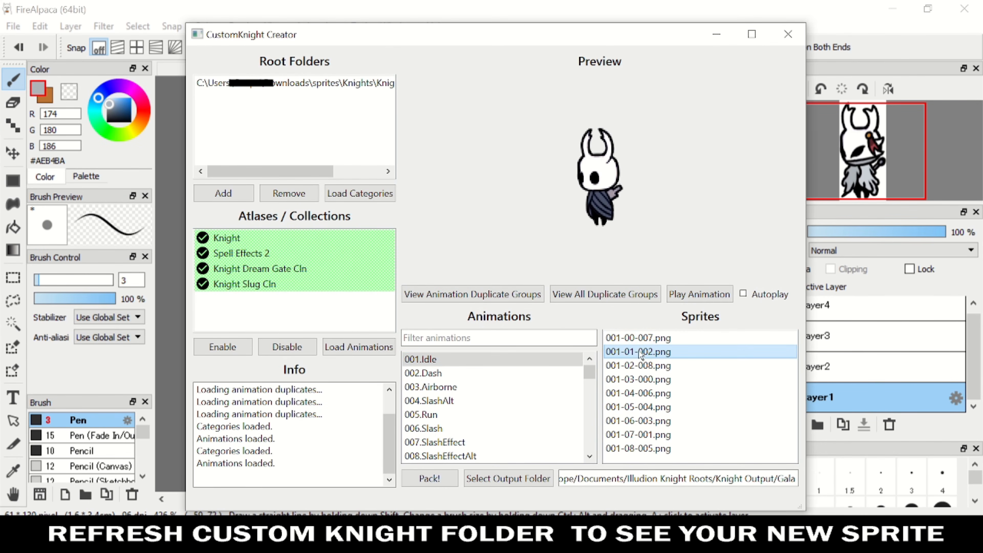
click(638, 340)
click(636, 351)
click(635, 341)
click(636, 352)
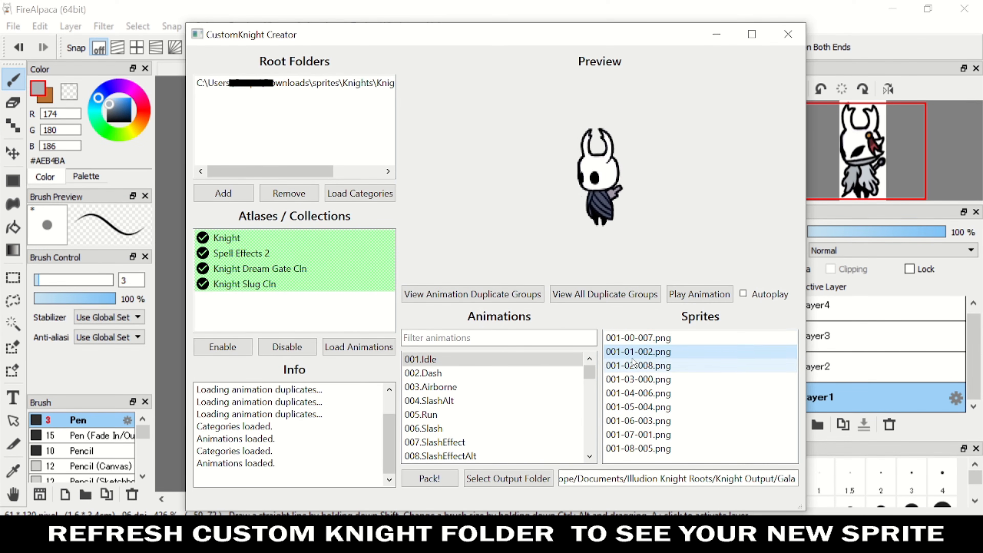
click(636, 341)
click(637, 351)
click(637, 340)
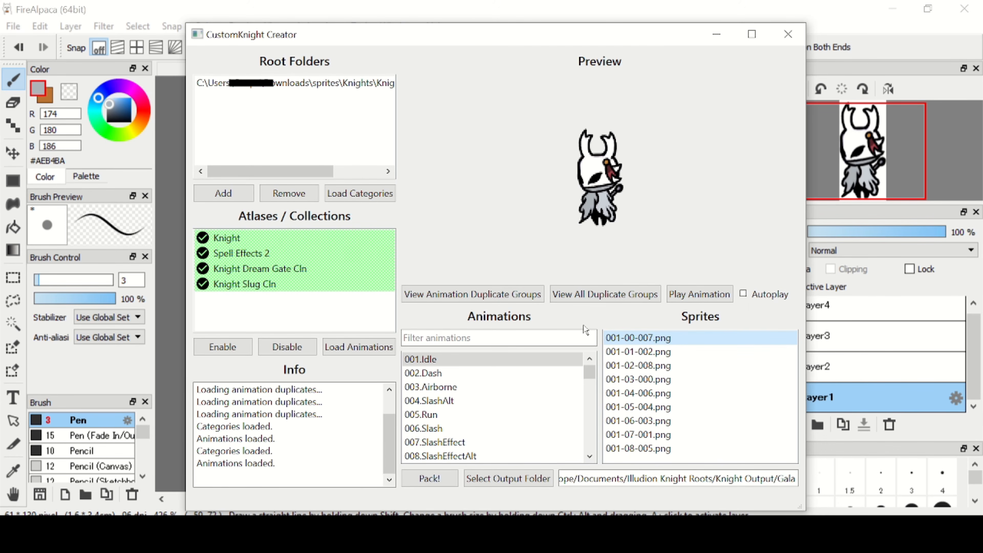
View the Idle animation's duplicate groups, inspect the frame 053-45-007.png, and select 001-00-007.png as the sprite for replacing its duplicates
click(519, 300)
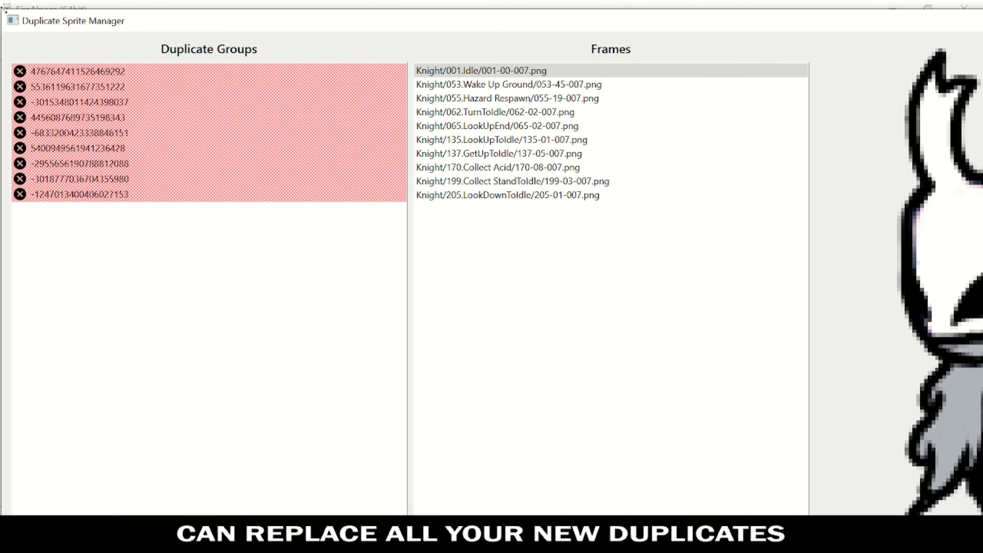
drag(3, 10, 228, 119)
drag(368, 27, 153, 29)
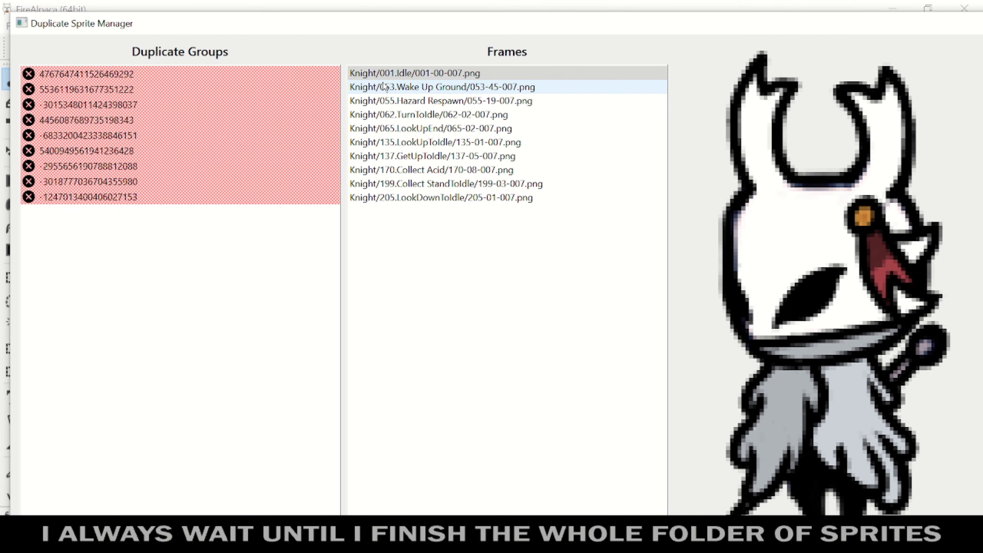
click(384, 87)
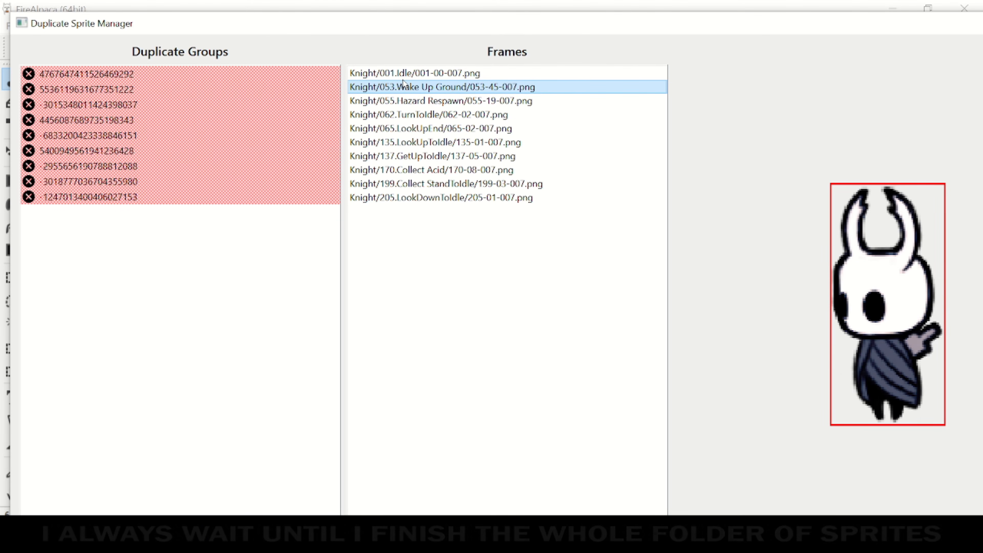
click(421, 74)
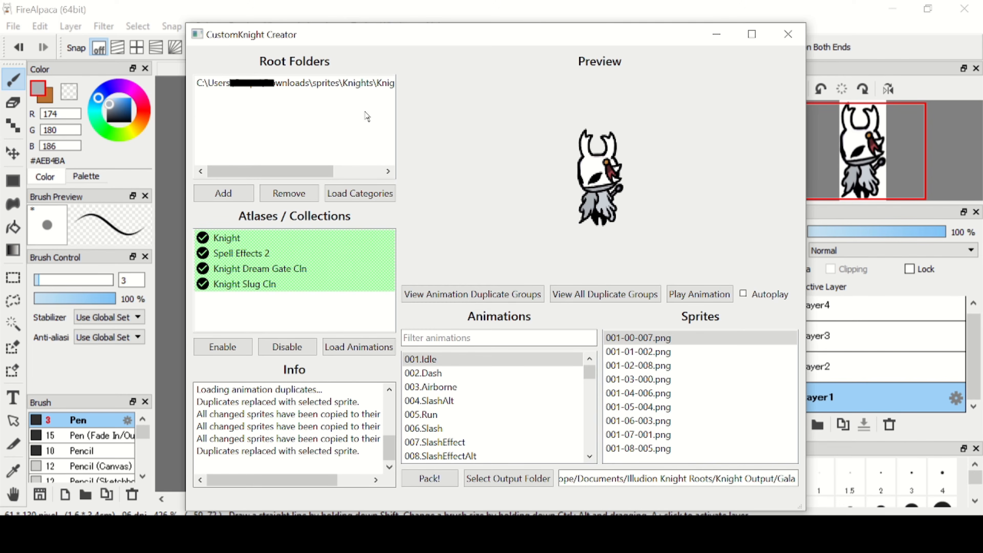
Remove the Knight root folder and reload the categories and animations
click(356, 89)
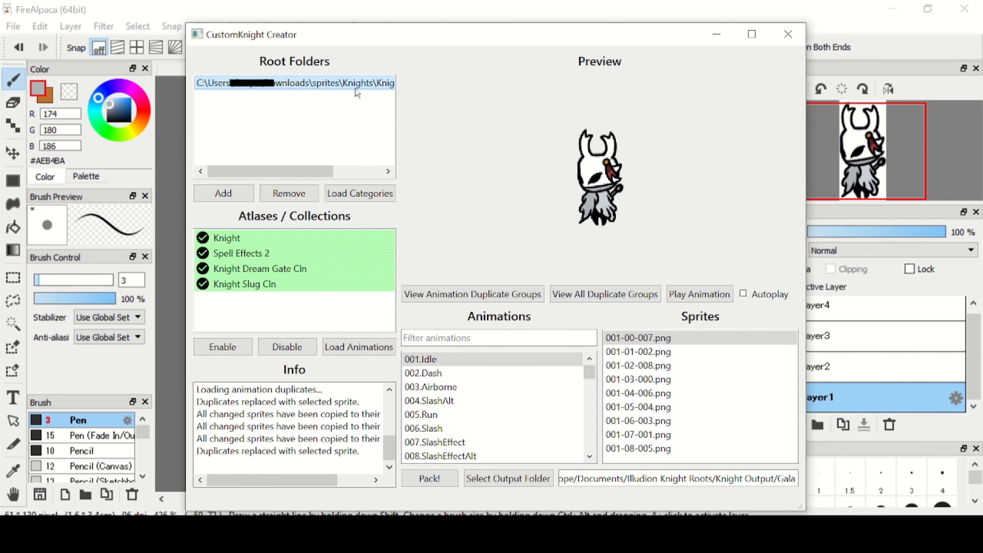
click(291, 194)
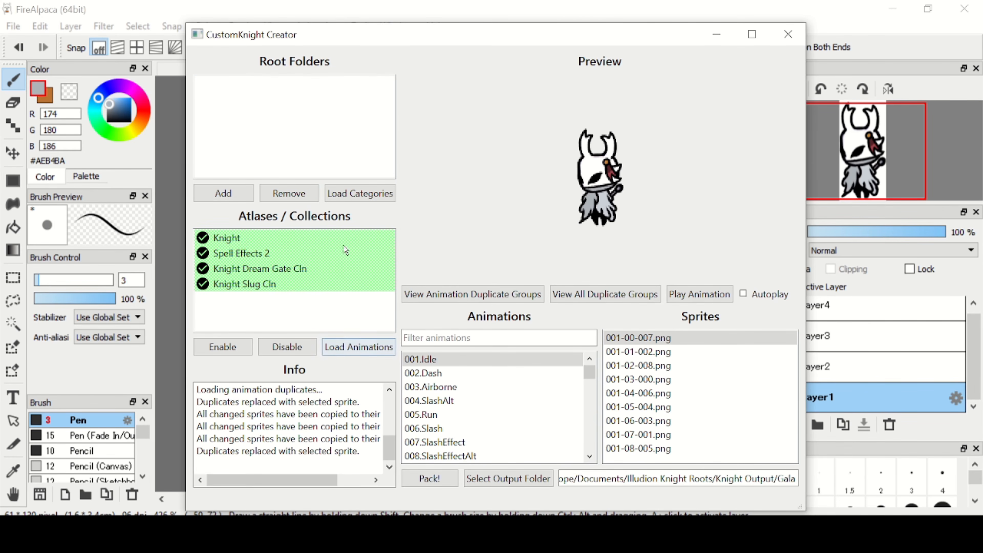
click(349, 194)
click(351, 347)
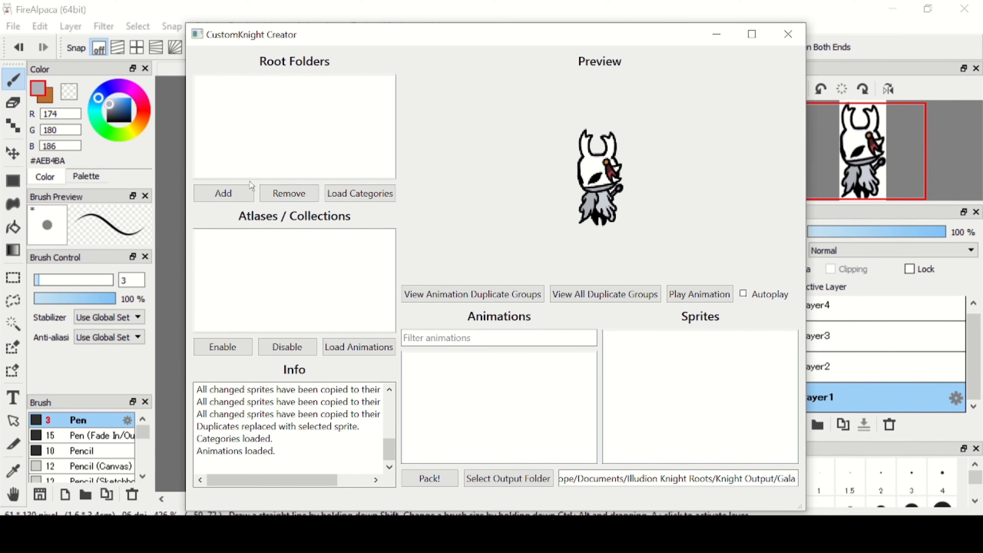
Start adding a root folder and look inside the Abyss Dream Anim and Collect Scream 2 Anim folders in Gala Extras
click(224, 194)
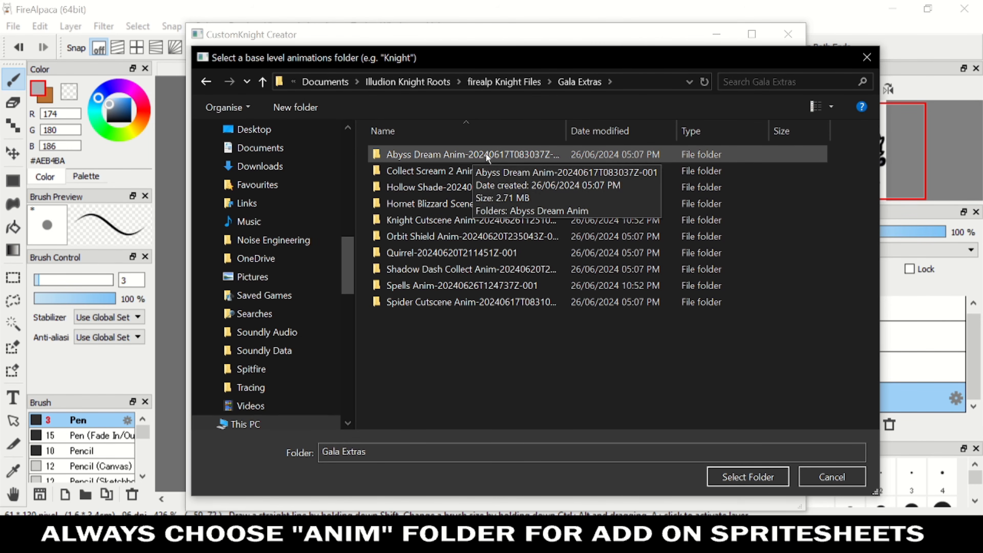
double_click(445, 154)
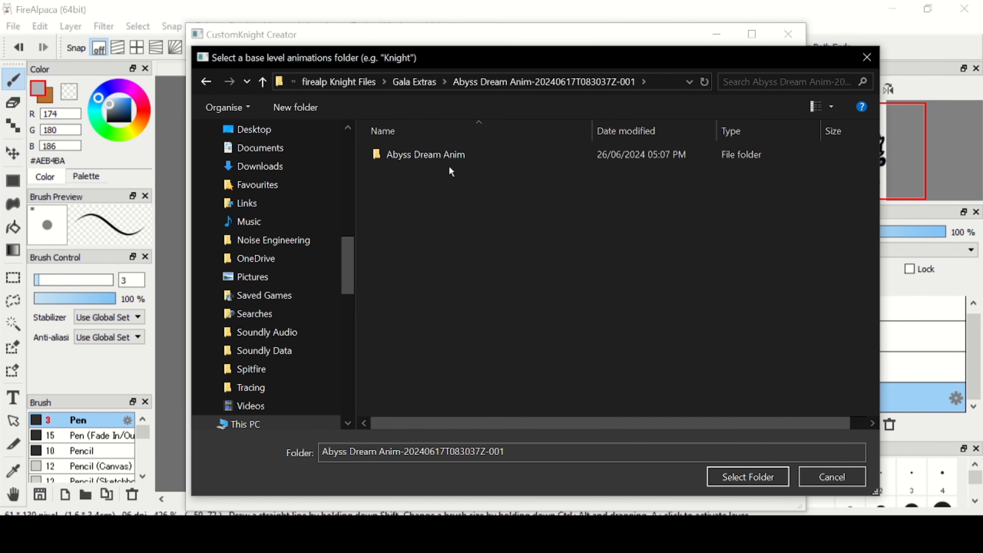
click(428, 82)
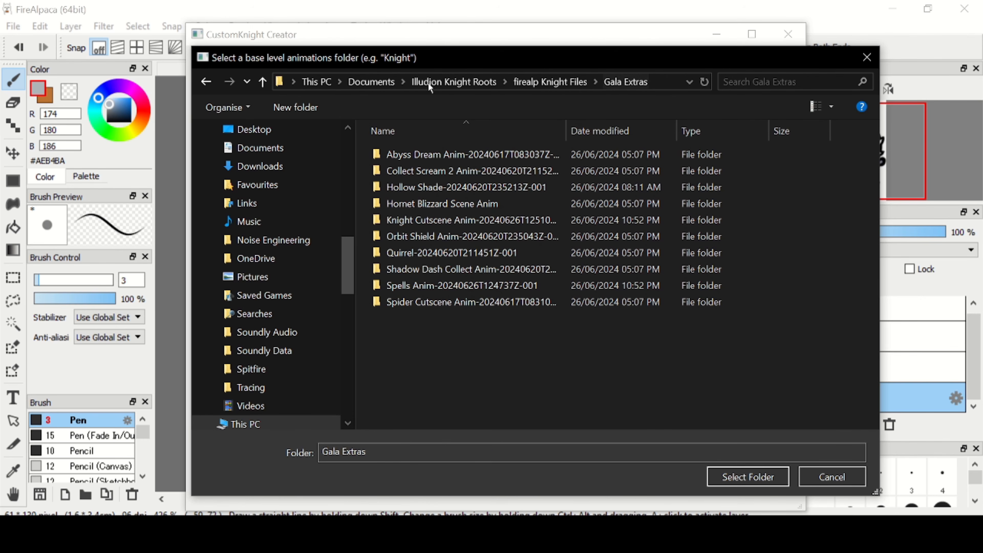
click(448, 172)
double_click(449, 173)
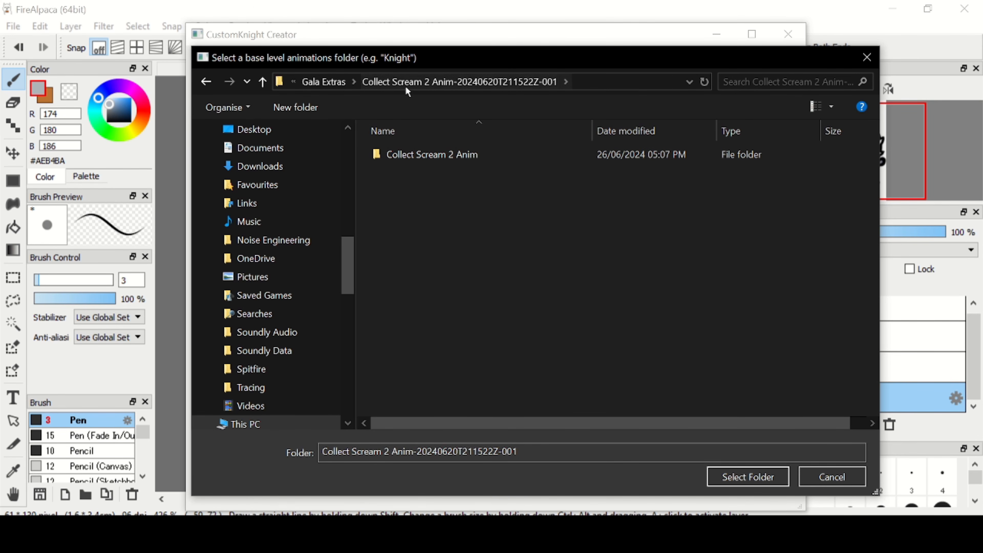
click(327, 82)
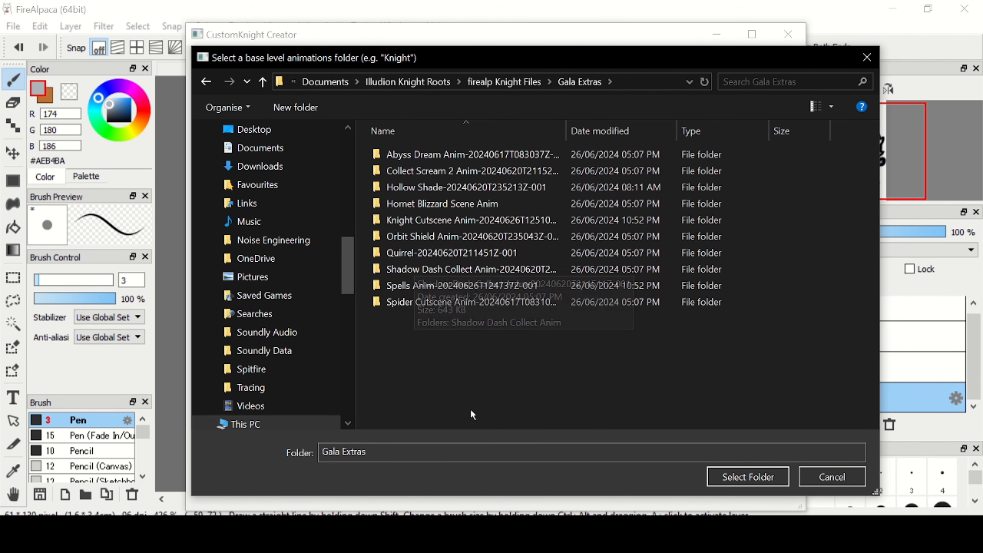
Add the Hornet Blizzard Scene Anim folder from Gala Extras as the root folder and load its categories and animations
click(461, 203)
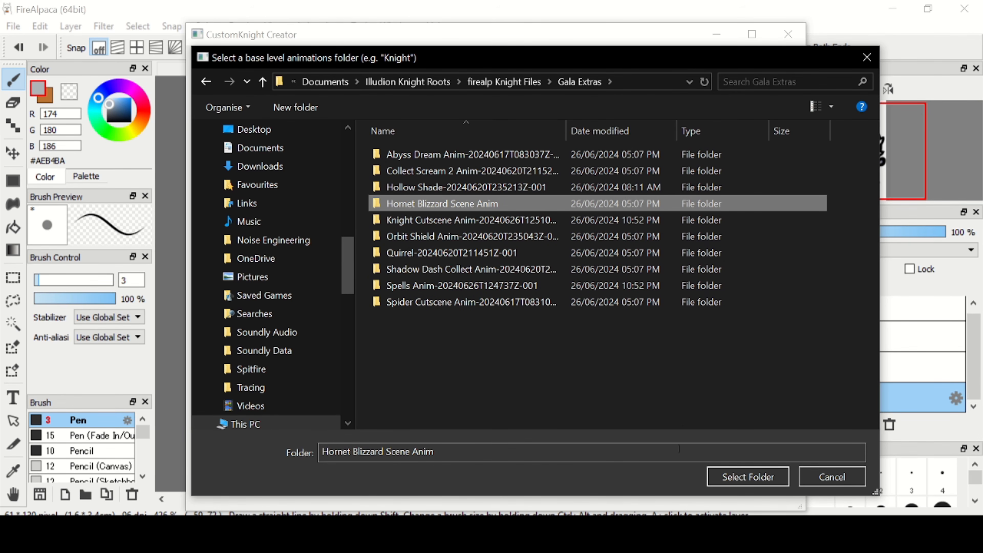
click(714, 475)
click(360, 194)
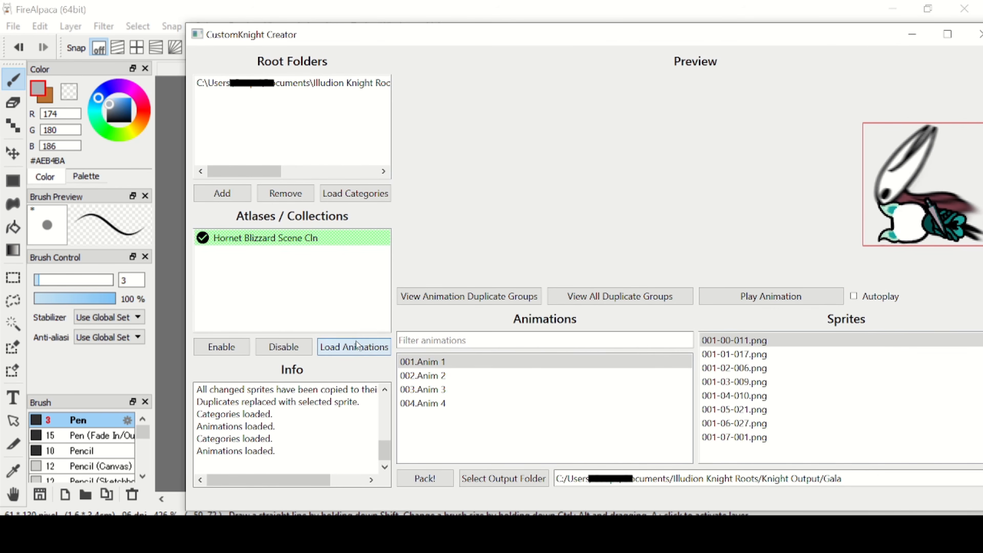
click(354, 346)
Preview the Hornet Blizzard Scene animations 002.Anim 2, 003.Anim 3 and 004.Anim 4
drag(487, 39, 427, 38)
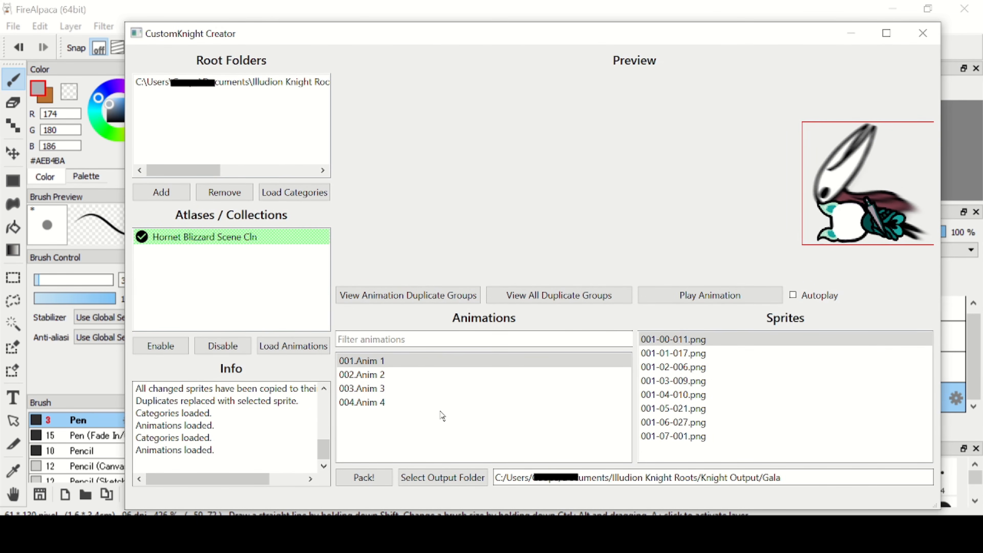
click(427, 373)
click(557, 386)
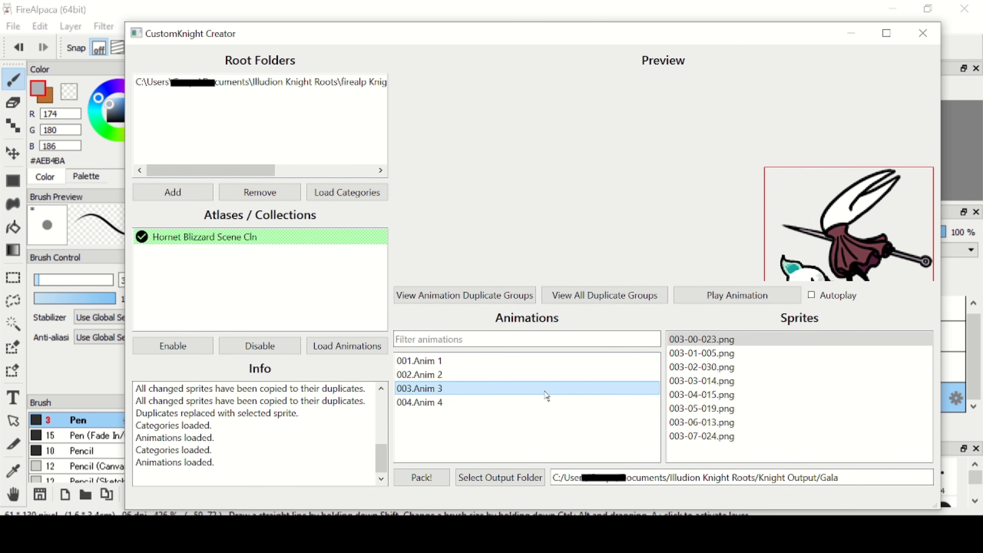
click(554, 399)
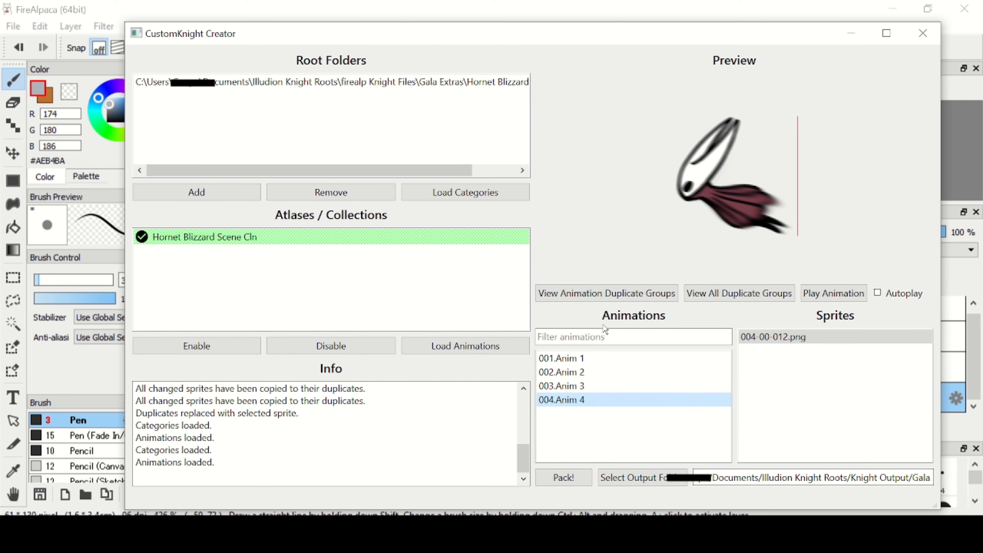